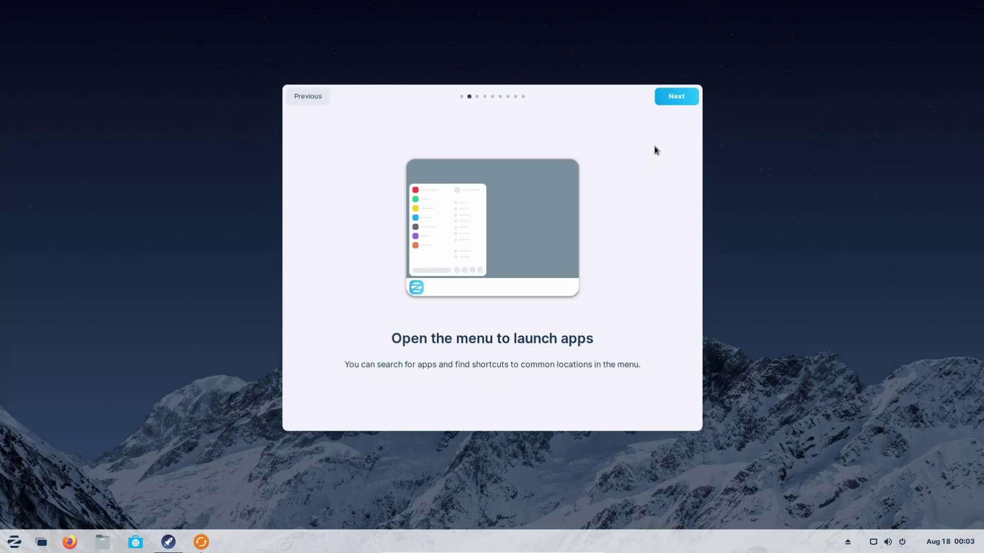
# Advance the tour and switch to the Windows-style desktop layout in Zorin Appearance
pyautogui.click(674, 98)
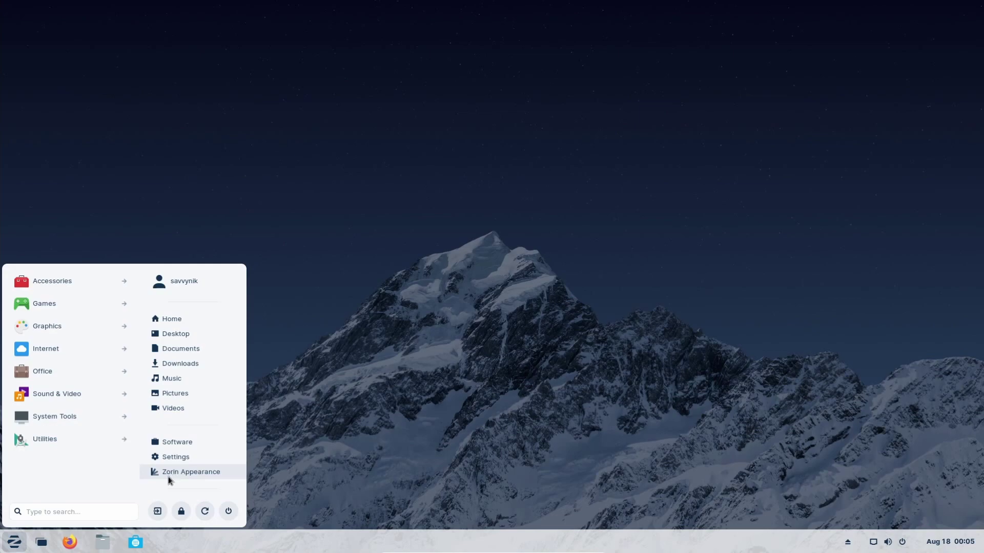
pyautogui.click(186, 474)
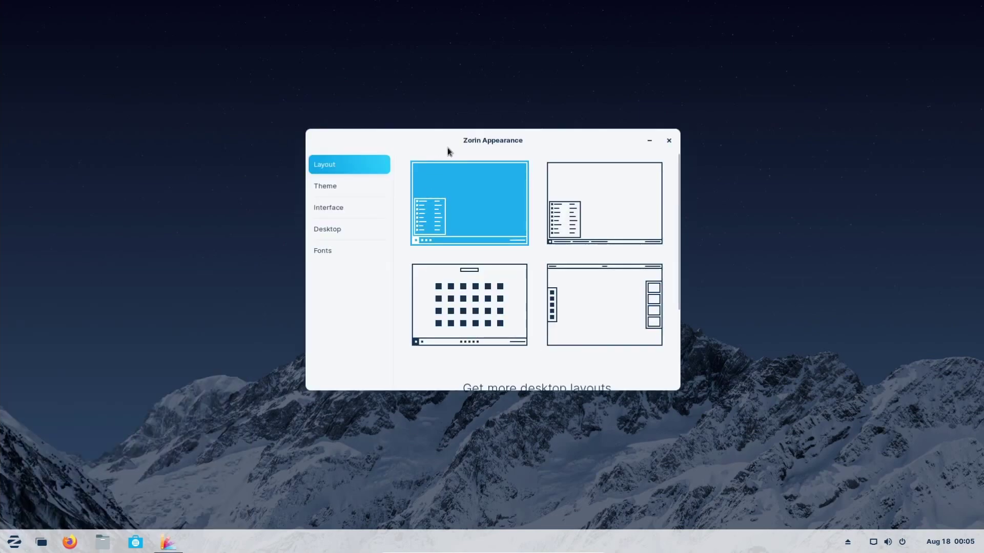
pyautogui.click(599, 216)
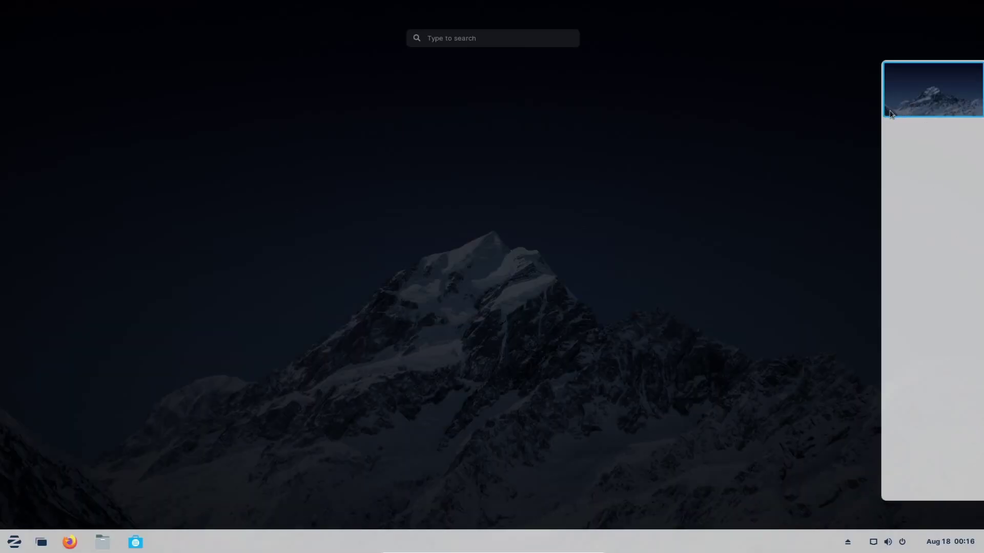
# Leave the activities overview and show the full-screen grid of installed applications
pyautogui.click(499, 36)
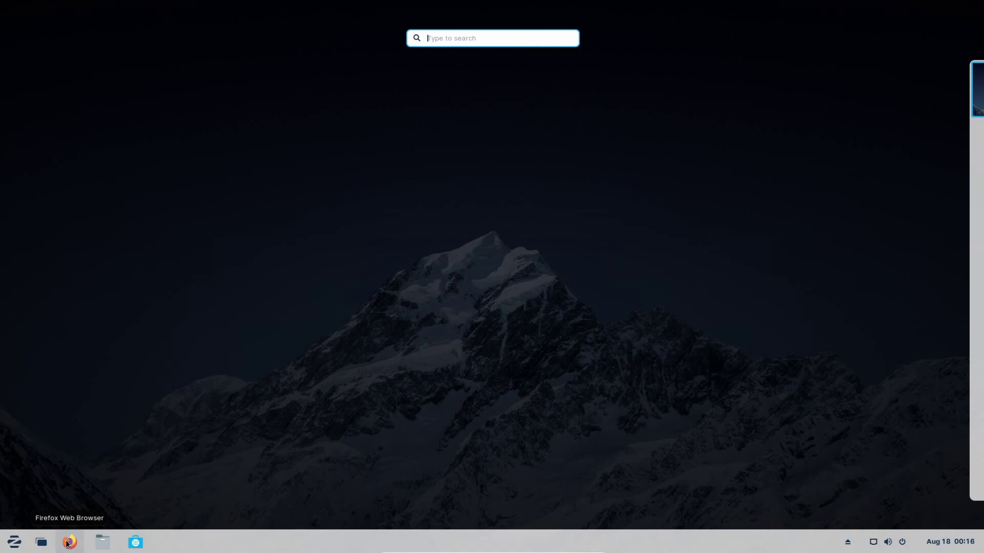
pyautogui.press('Escape')
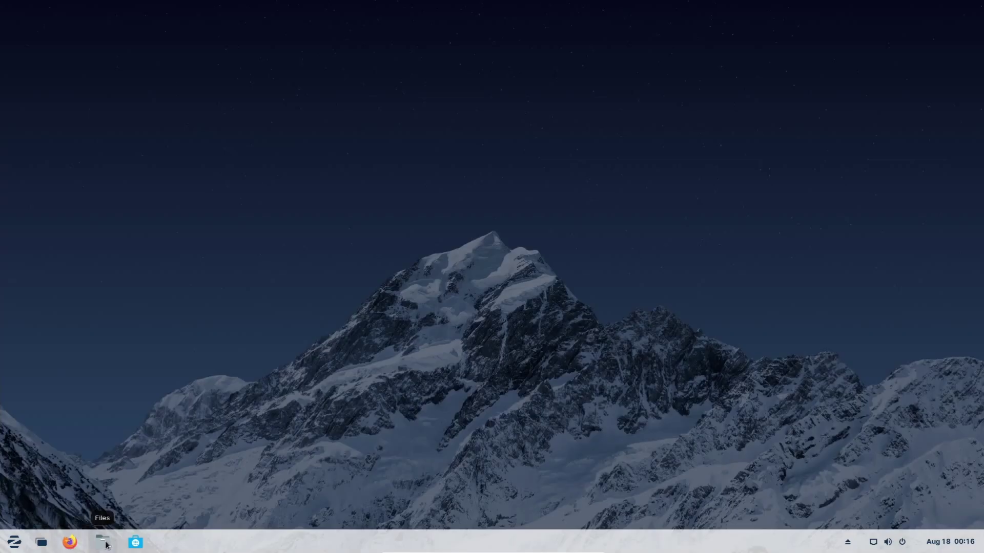
pyautogui.click(135, 542)
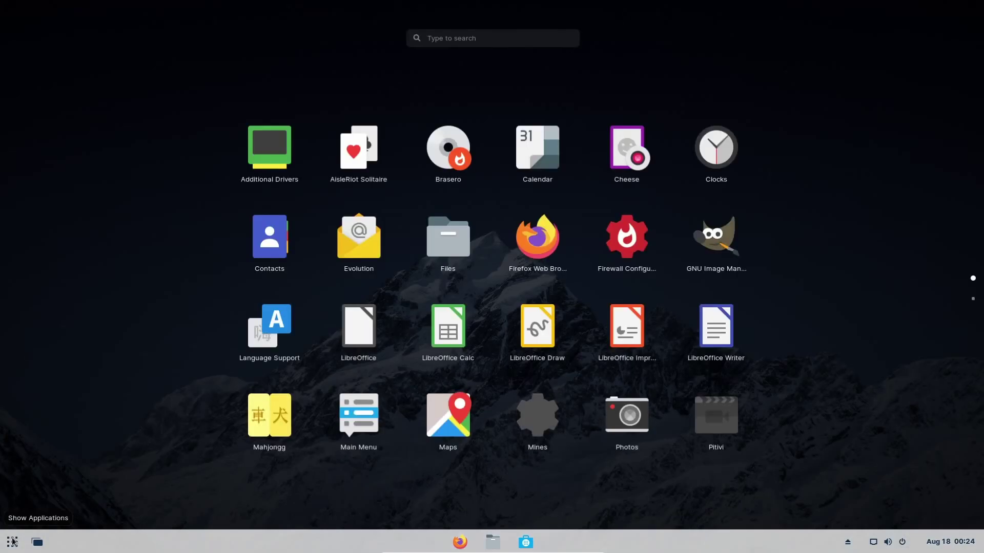
# Launch Terminal by searching 'term' and run htop to view live processes
pyautogui.write('term')
pyautogui.press('Return')
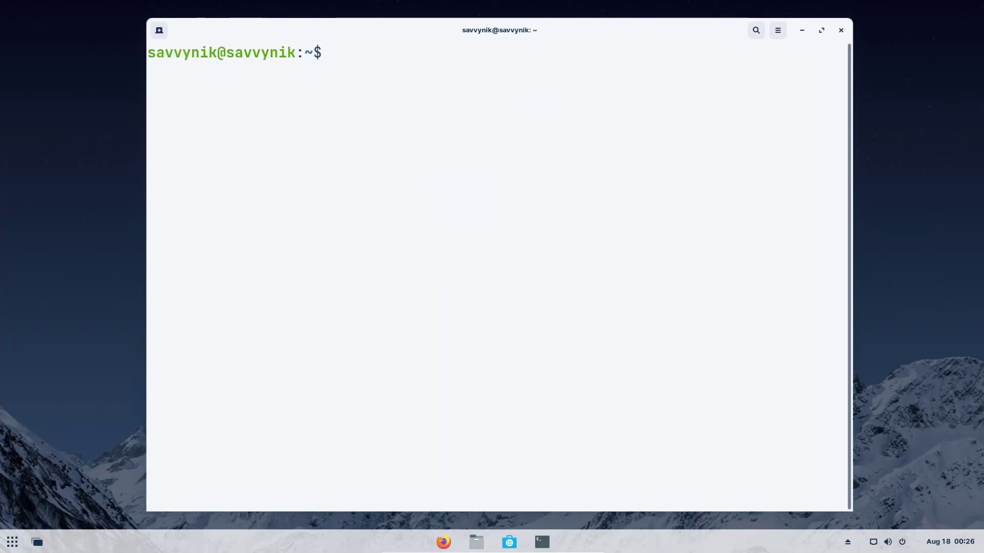
pyautogui.write('htop')
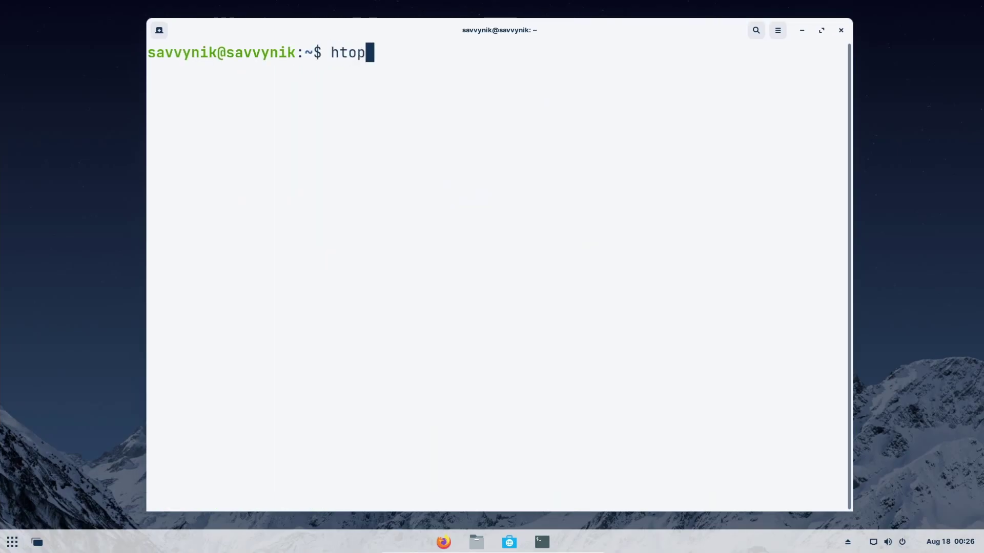
pyautogui.press('Return')
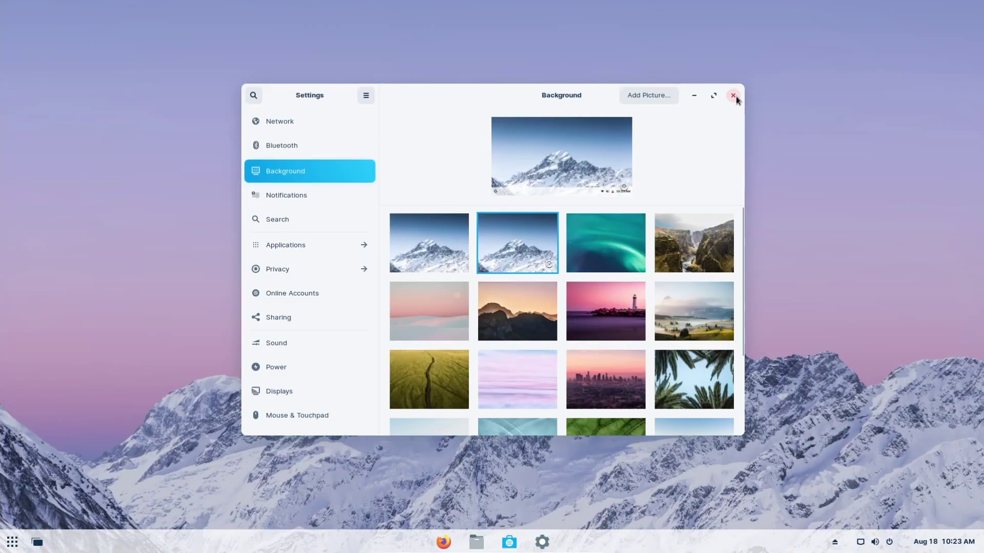
pyautogui.click(736, 96)
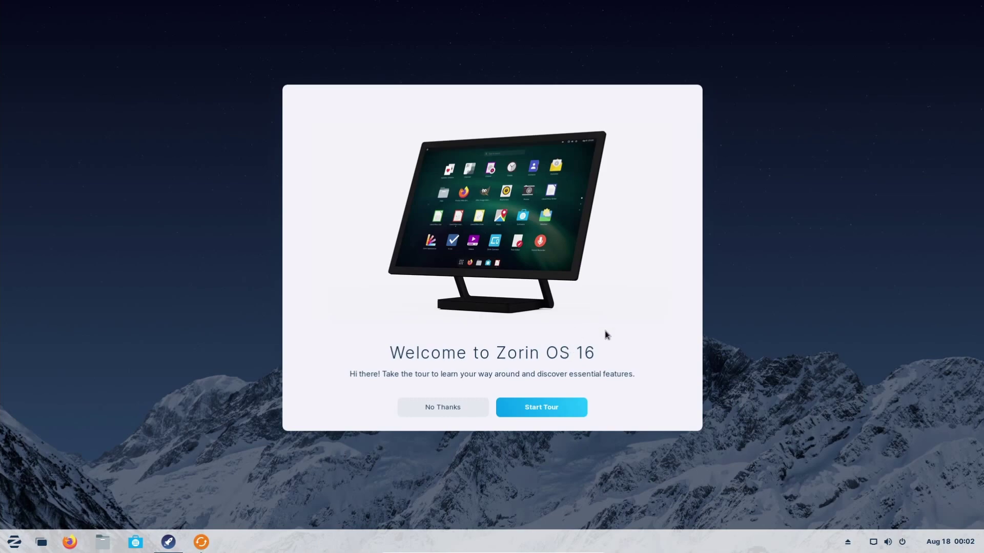
# Start the welcome tour and page past the desktop look page to the VM speed-up page
pyautogui.click(533, 407)
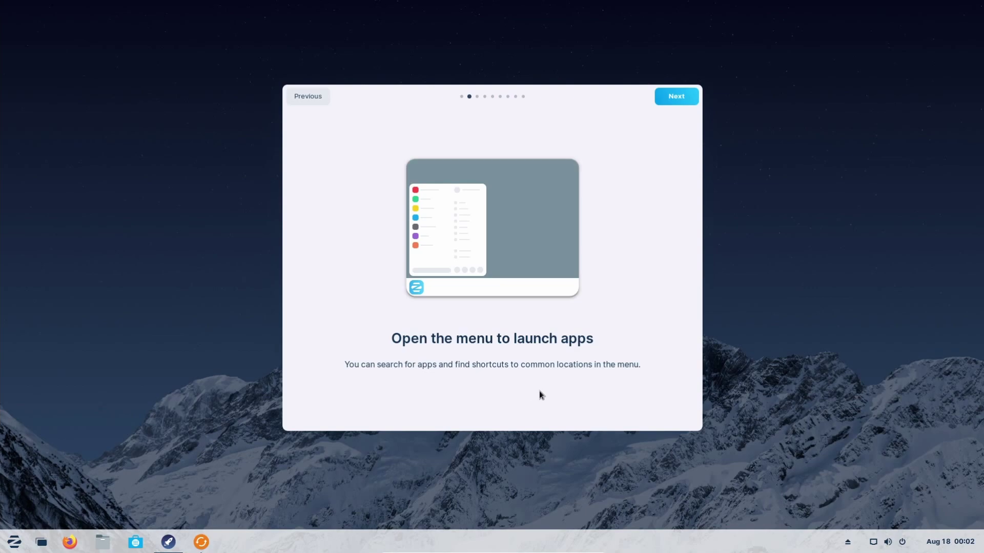
pyautogui.click(674, 100)
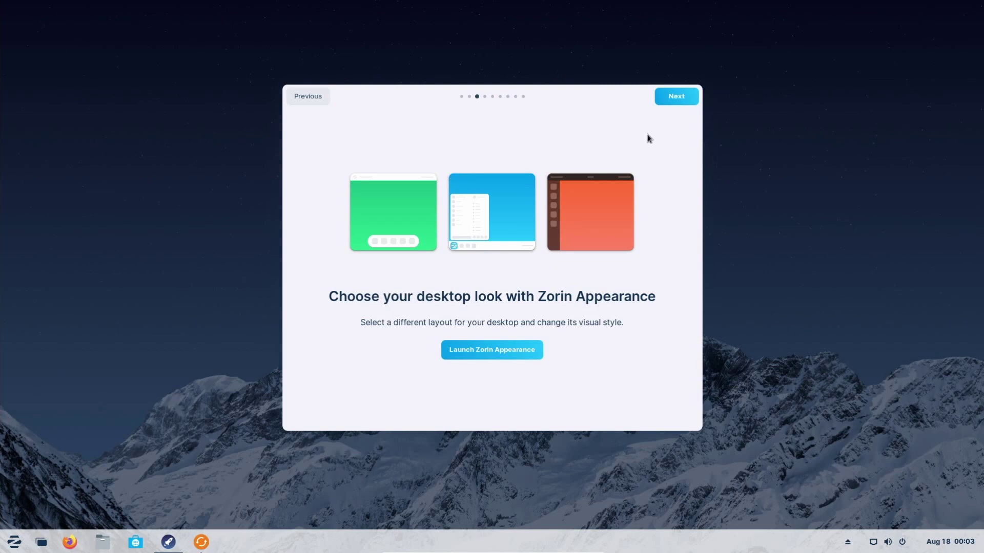
pyautogui.click(677, 100)
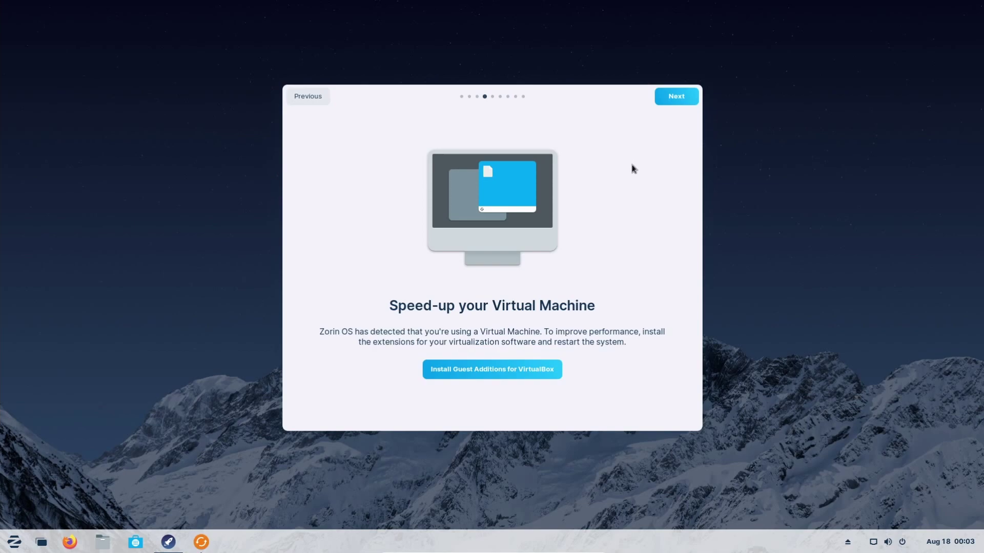
# Page through the Zorin Connect, app-installing and office suite pages to the final page
pyautogui.scroll(-1, 632, 167)
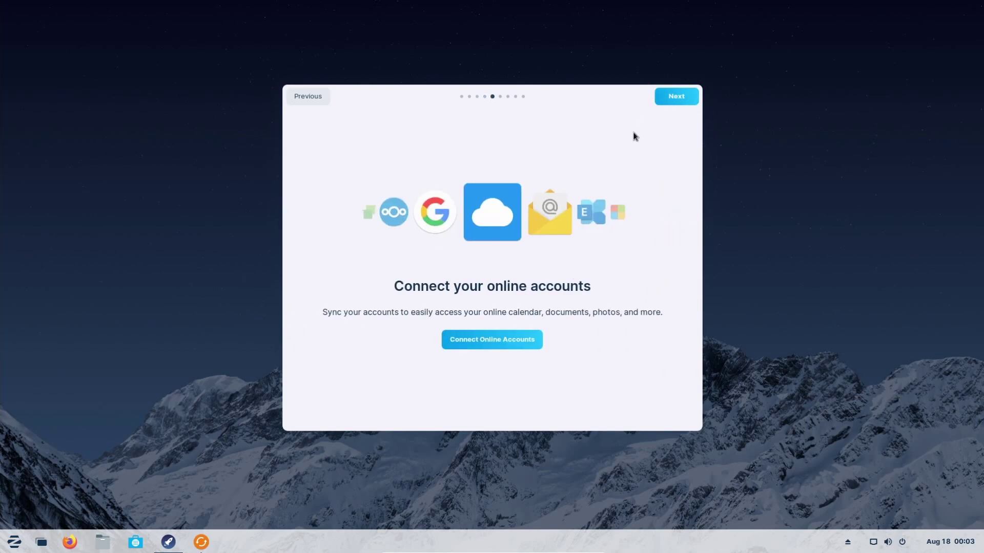
pyautogui.click(675, 96)
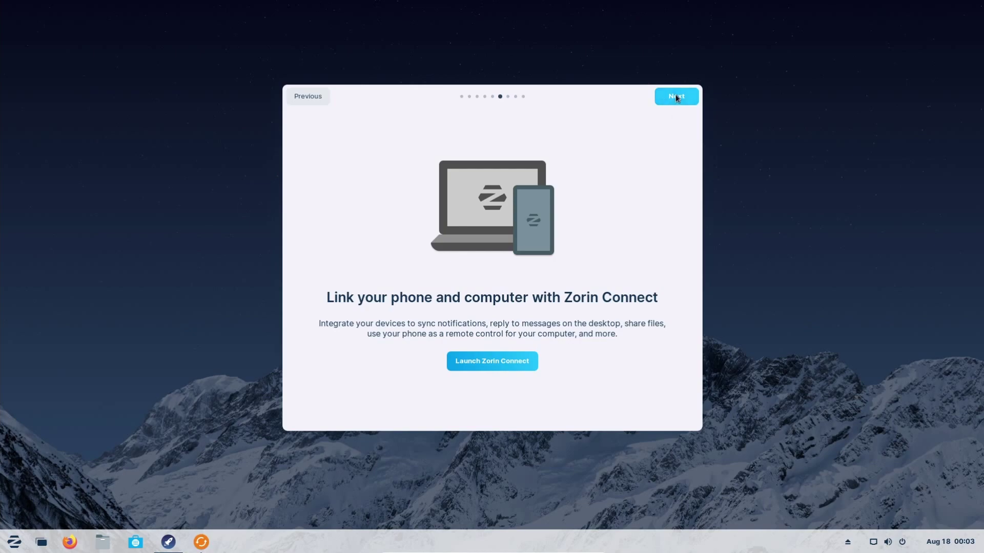
pyautogui.click(676, 97)
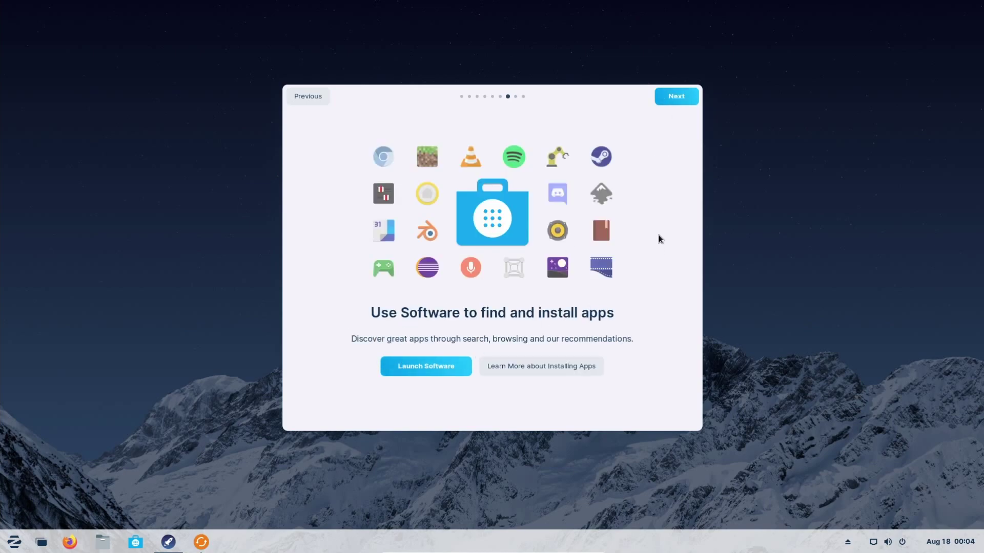
pyautogui.click(676, 97)
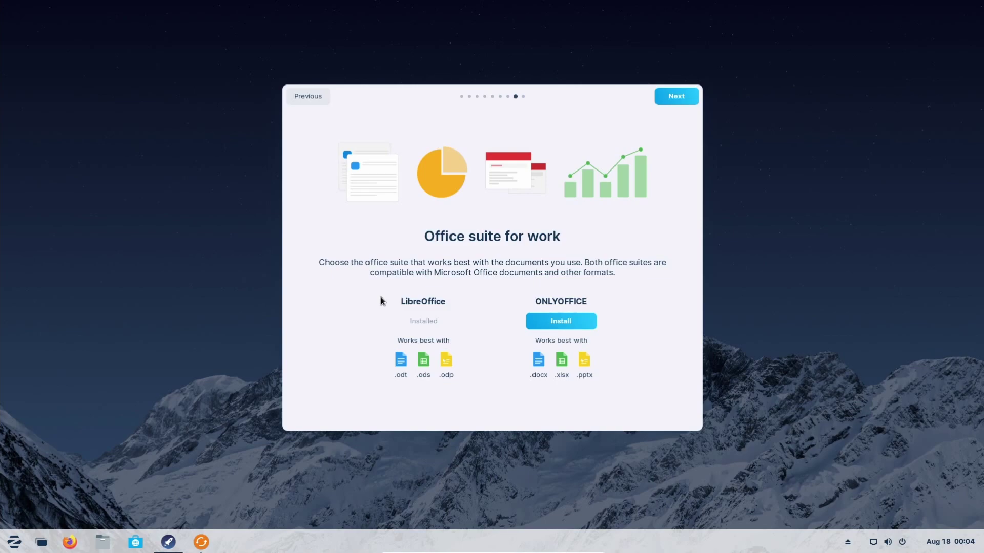
pyautogui.click(673, 96)
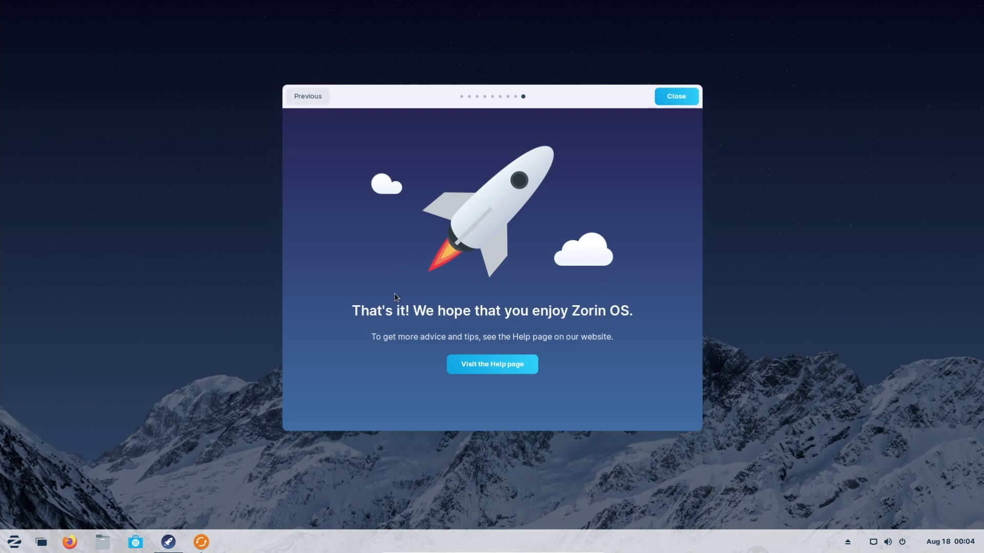
# Close the finished tour and postpone the 133.5 MB updates with Remind Me Later
pyautogui.click(678, 98)
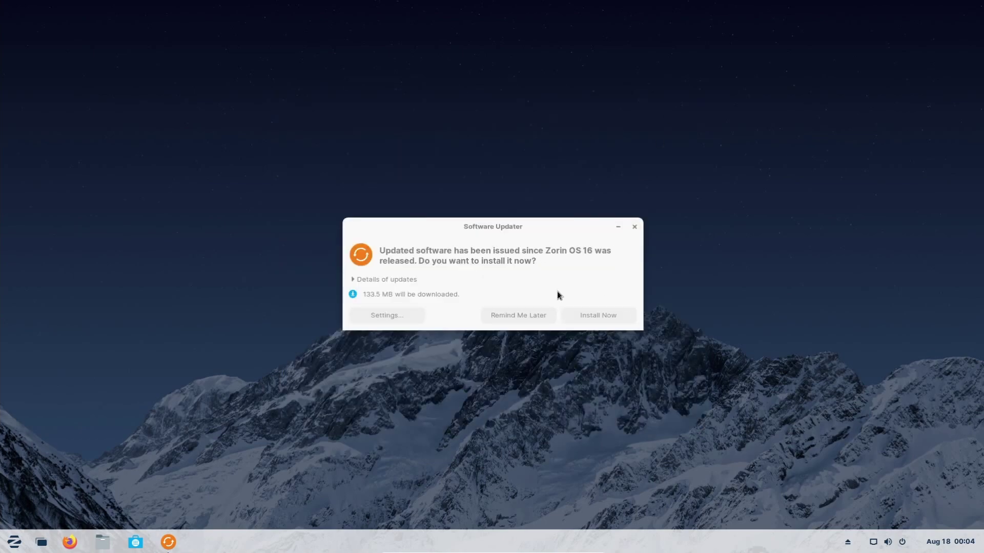
pyautogui.click(519, 315)
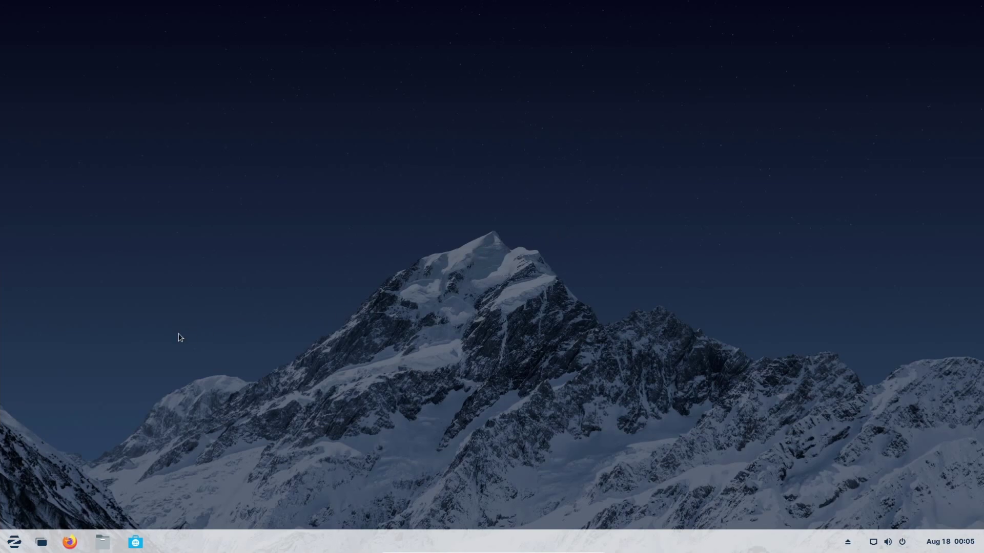
# Open Zorin Appearance and try the Windows-style, centred-icons and top-bar layouts
pyautogui.click(15, 543)
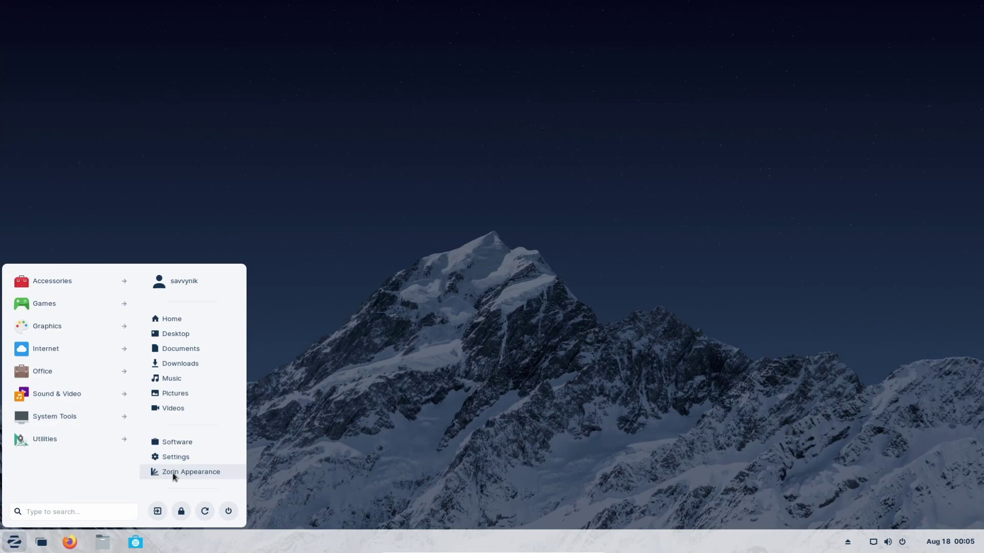
pyautogui.click(186, 475)
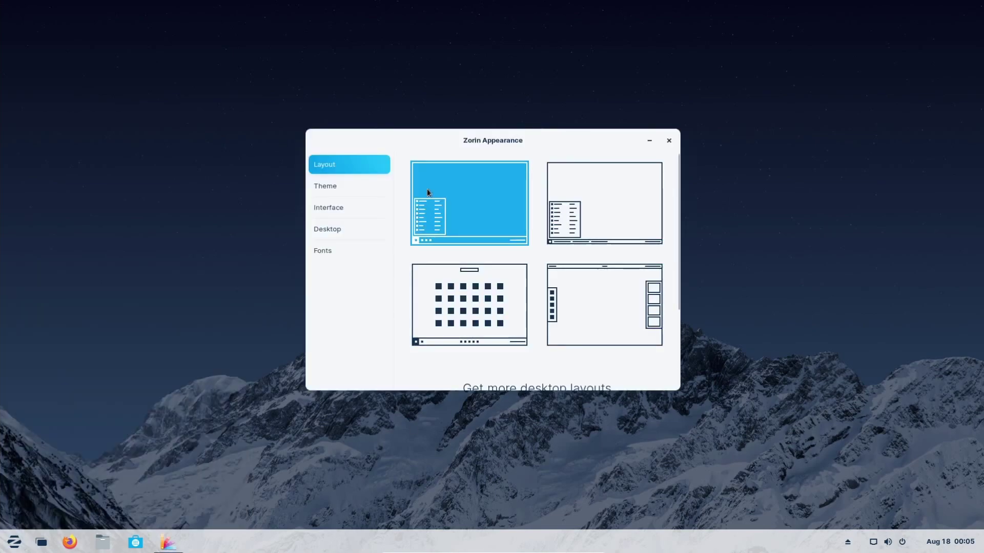
pyautogui.click(601, 220)
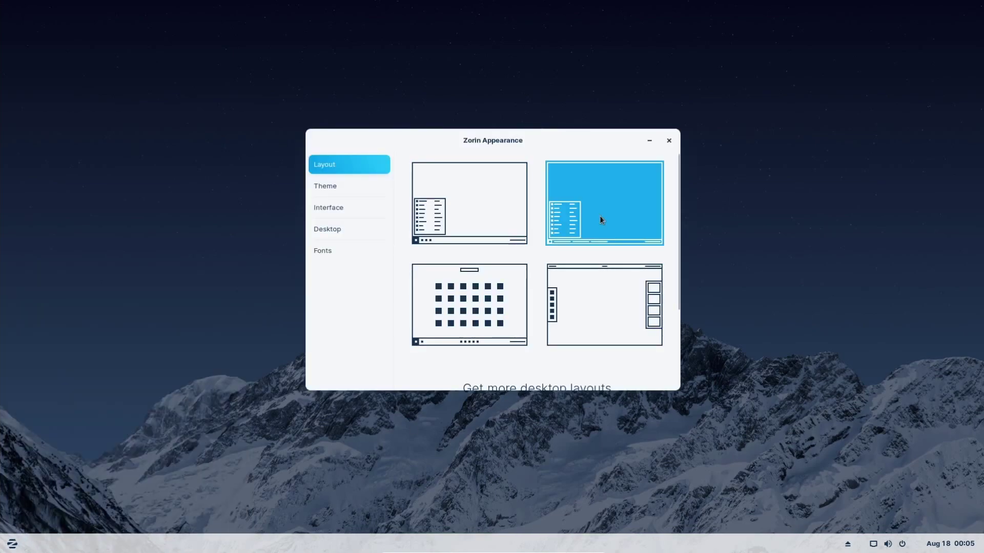
pyautogui.click(506, 283)
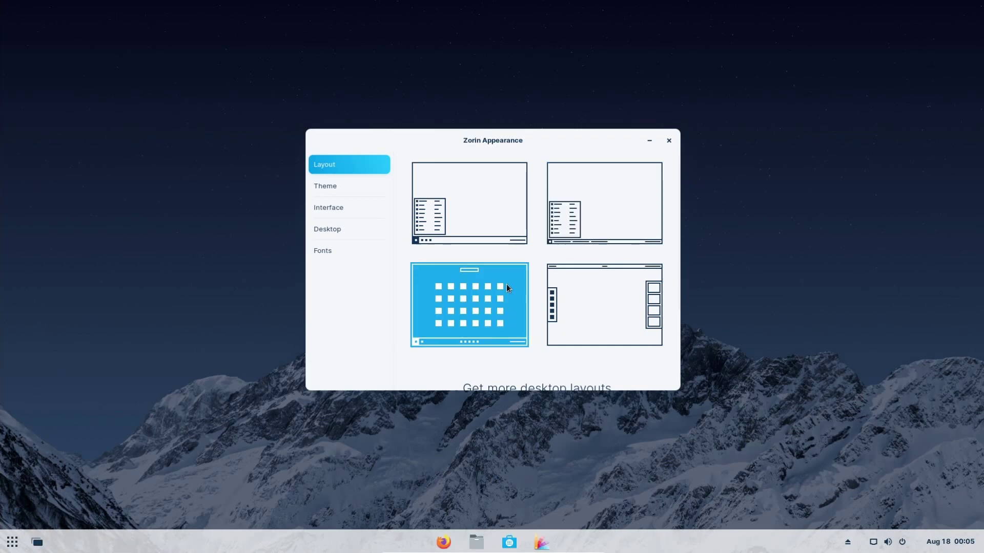
pyautogui.click(609, 311)
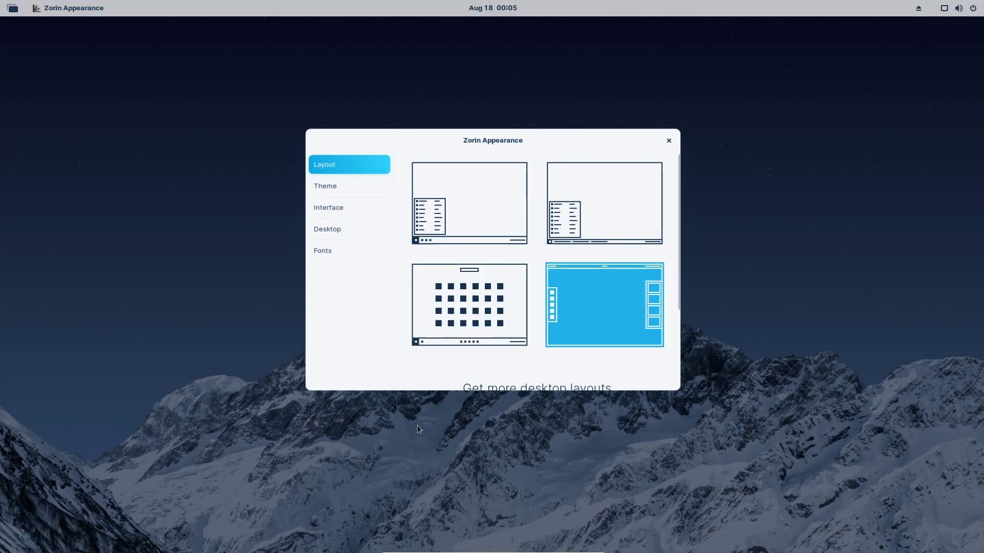
# Check the activities overview, then switch back to the centred-icons layout
pyautogui.click(12, 7)
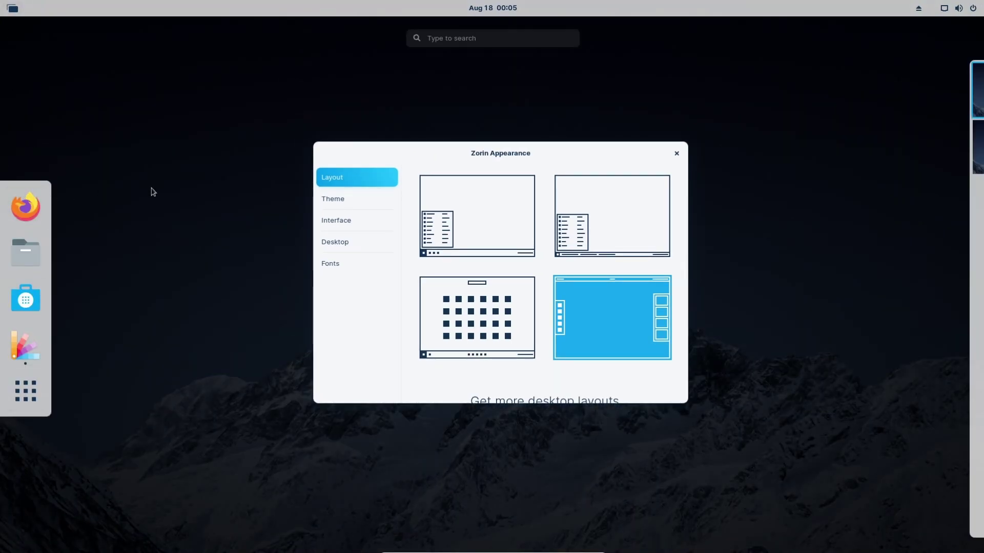
pyautogui.moveTo(979, 199)
pyautogui.click(786, 123)
pyautogui.click(462, 304)
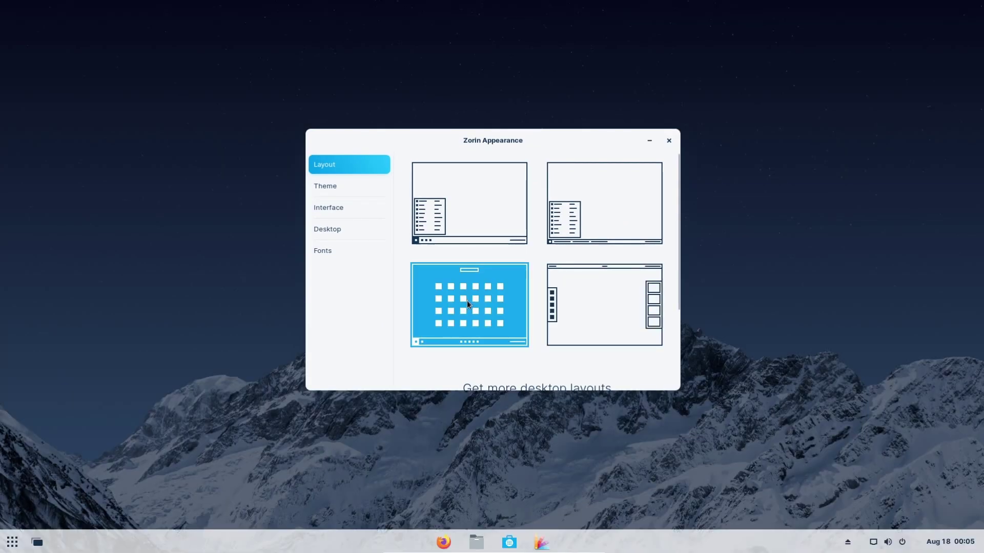
pyautogui.press('super+d')
# Toggle the application grid and activities overview, returning to the appearance window
pyautogui.click(12, 542)
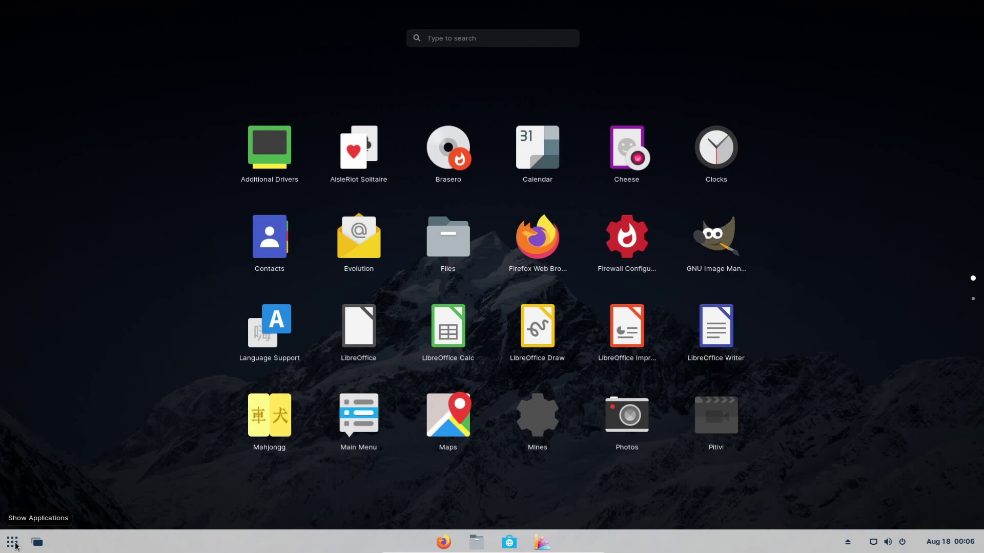
pyautogui.click(15, 544)
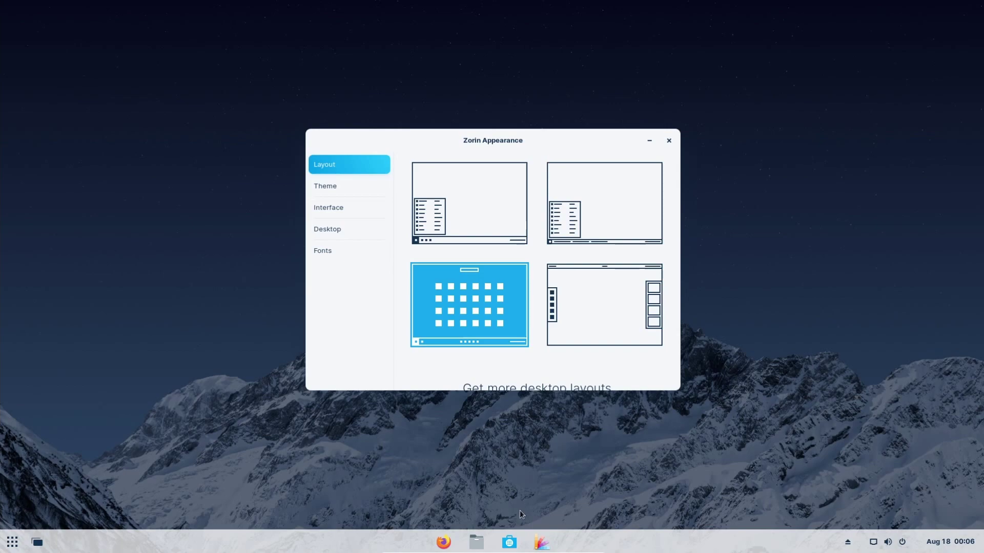
pyautogui.click(13, 544)
pyautogui.click(14, 544)
pyautogui.click(37, 545)
pyautogui.click(460, 343)
# Apply the start-menu-and-taskbar layout and scroll to 'Get more desktop layouts'
pyautogui.click(485, 202)
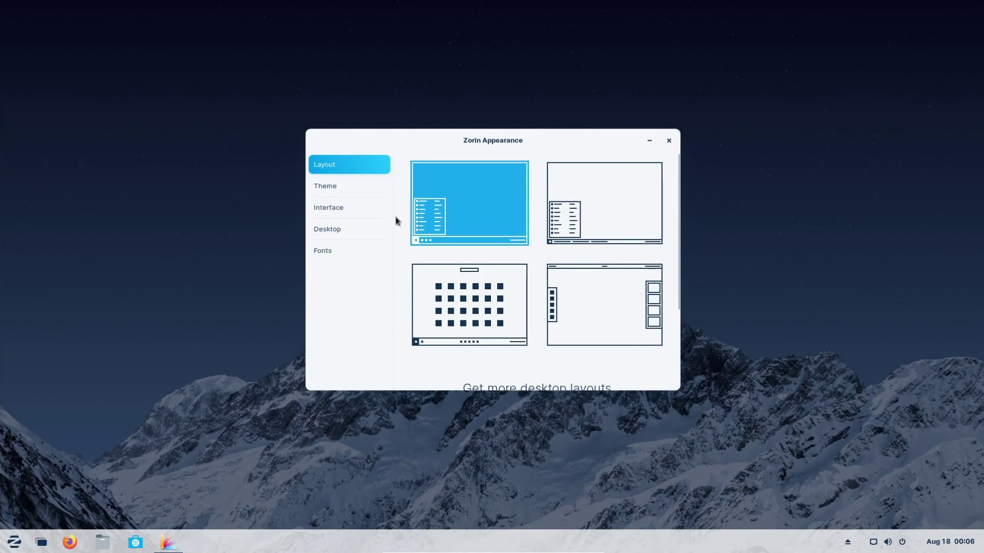
pyautogui.scroll(-1, 553, 376)
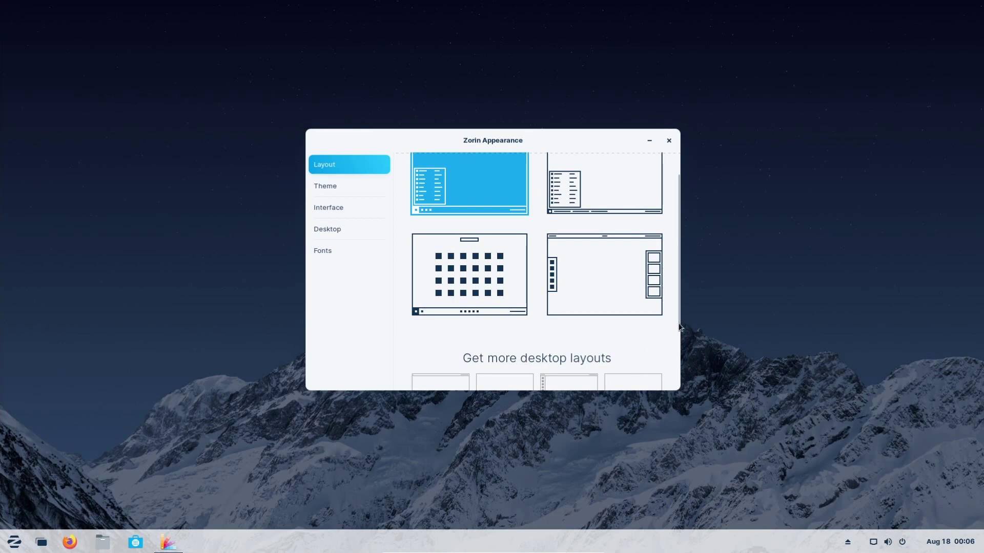
pyautogui.moveTo(678, 329); pyautogui.dragTo(687, 397)
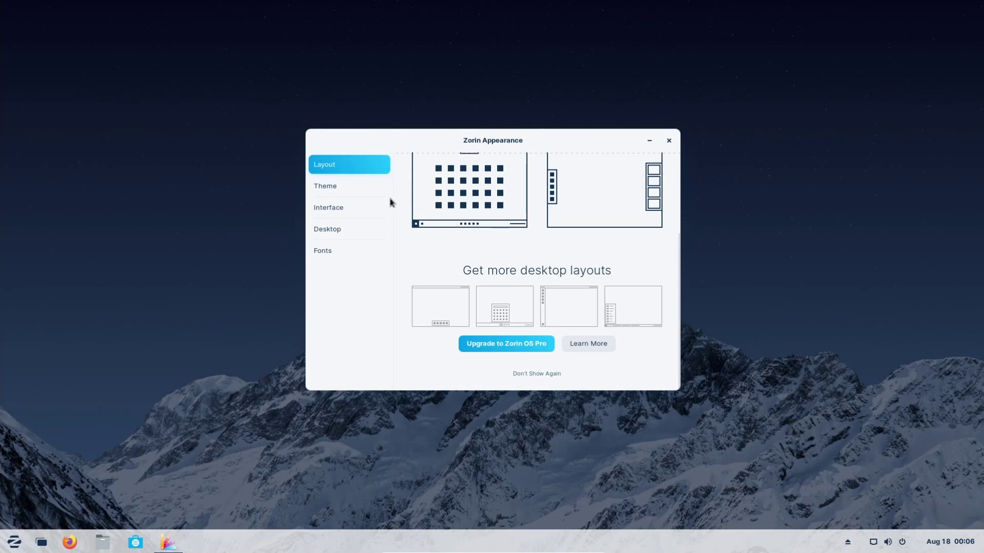
# Open the Theme settings, minimising and restoring the appearance window
pyautogui.click(368, 188)
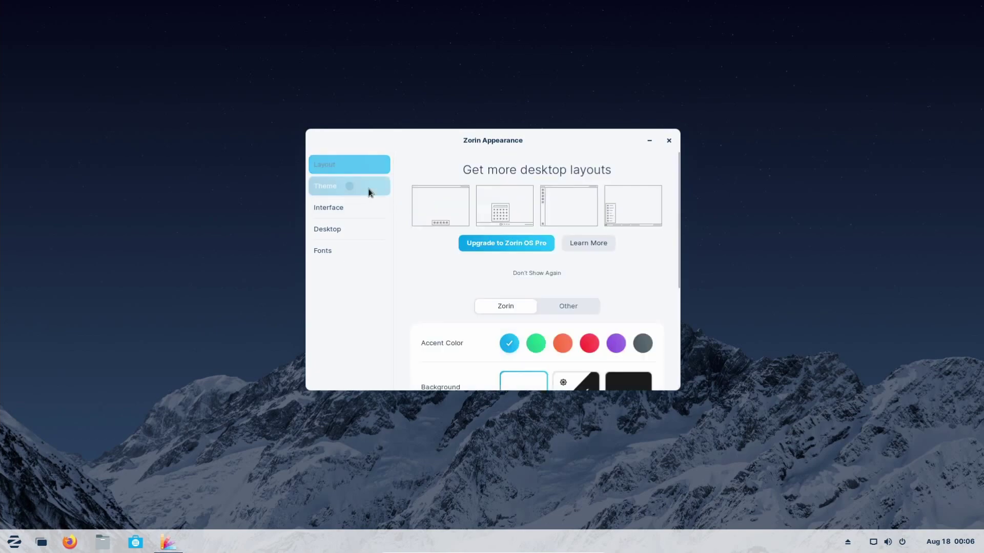
pyautogui.click(647, 141)
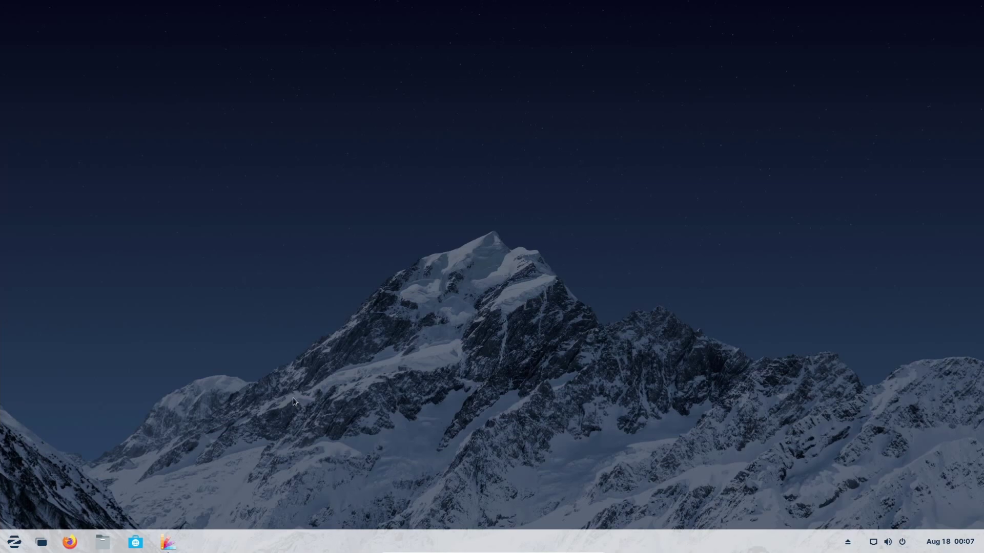
pyautogui.click(168, 542)
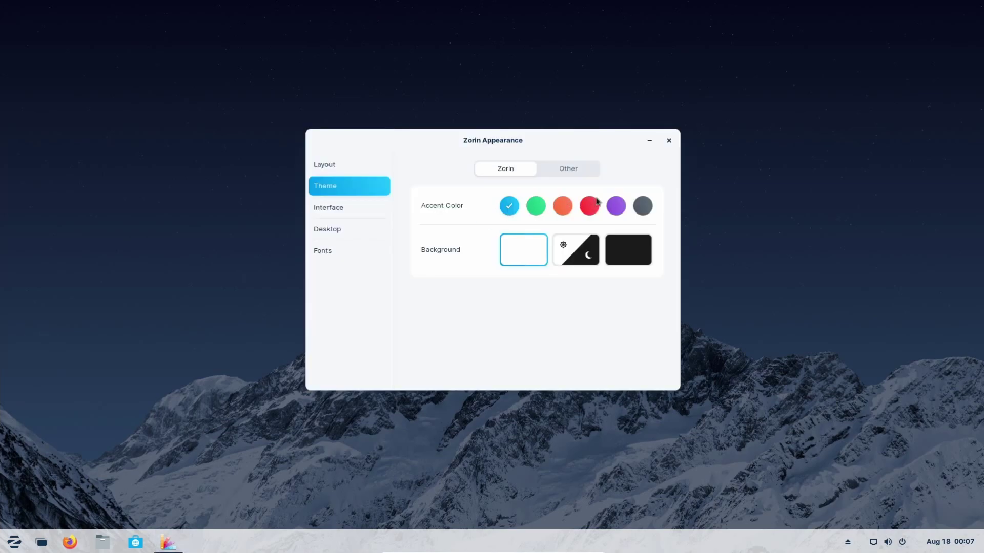
# Try green, orange, red and grey accent colours, keep blue, then view Interface settings
pyautogui.click(533, 210)
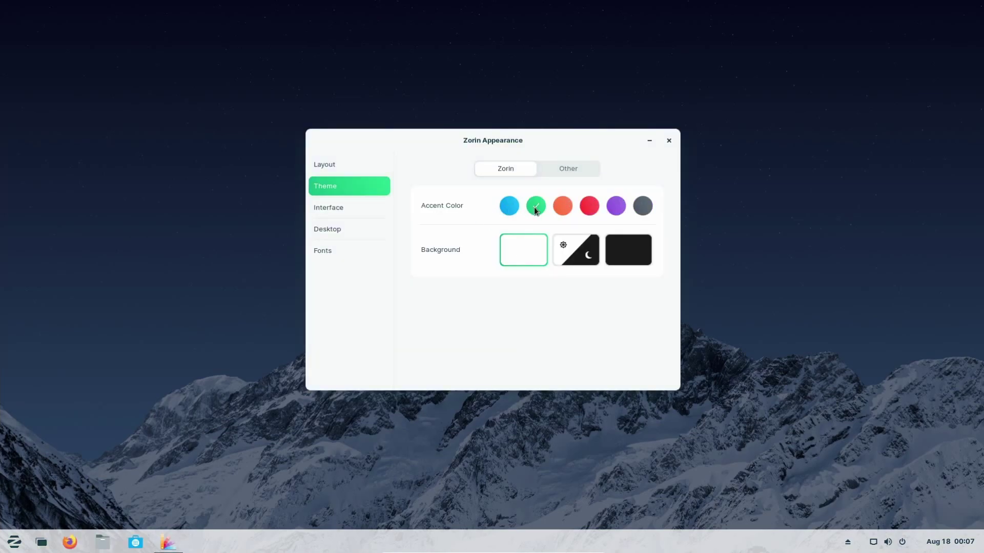
pyautogui.click(564, 205)
pyautogui.click(589, 206)
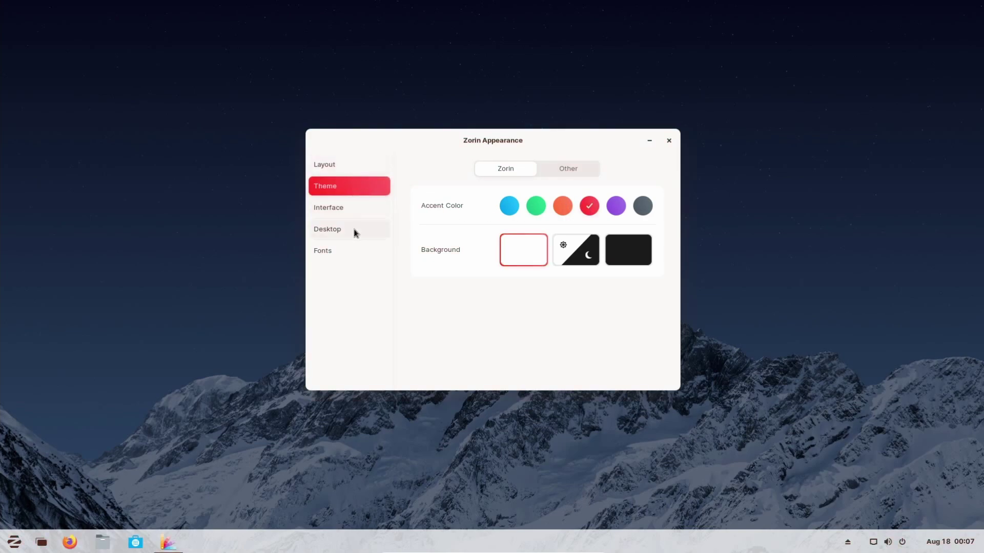
pyautogui.click(642, 208)
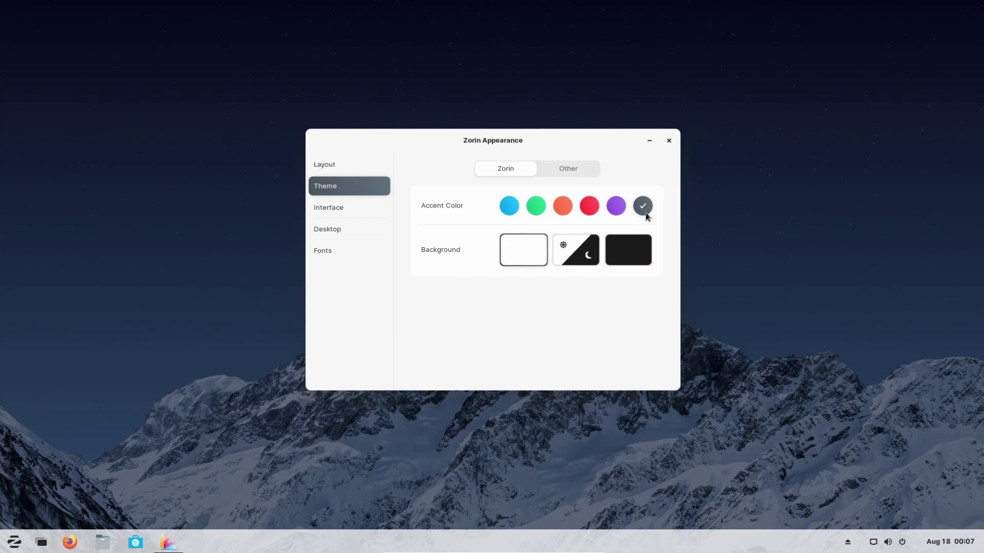
pyautogui.click(509, 205)
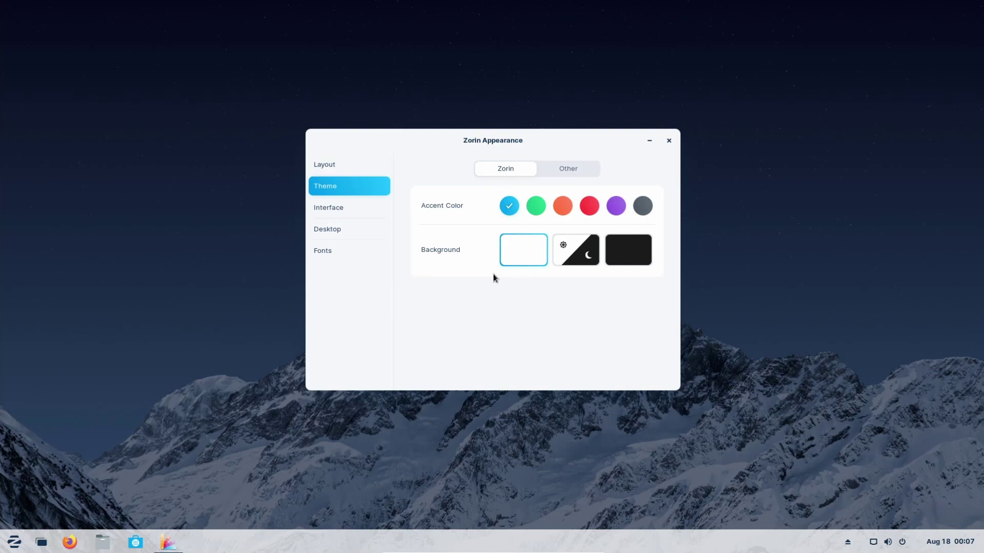
pyautogui.click(335, 208)
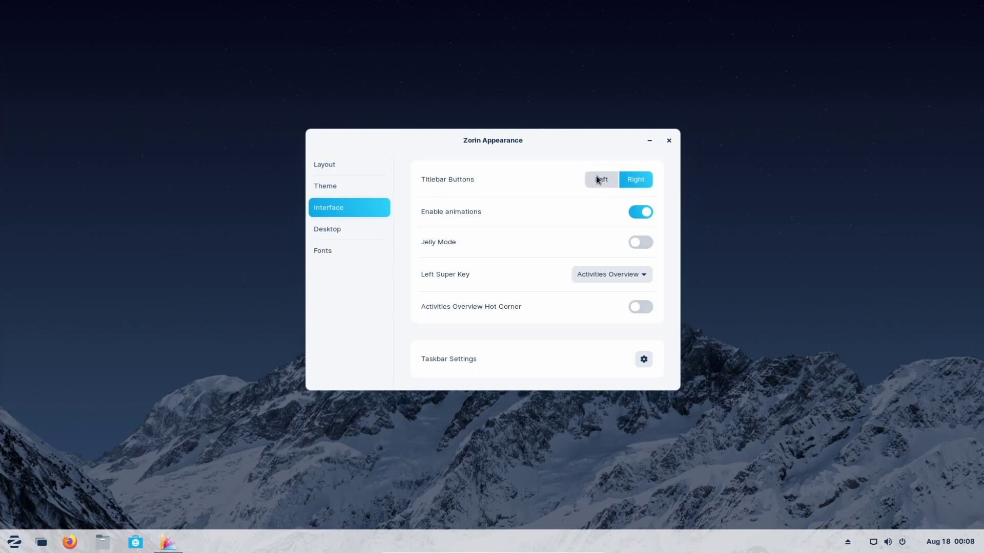
pyautogui.click(603, 180)
pyautogui.click(633, 178)
pyautogui.click(599, 178)
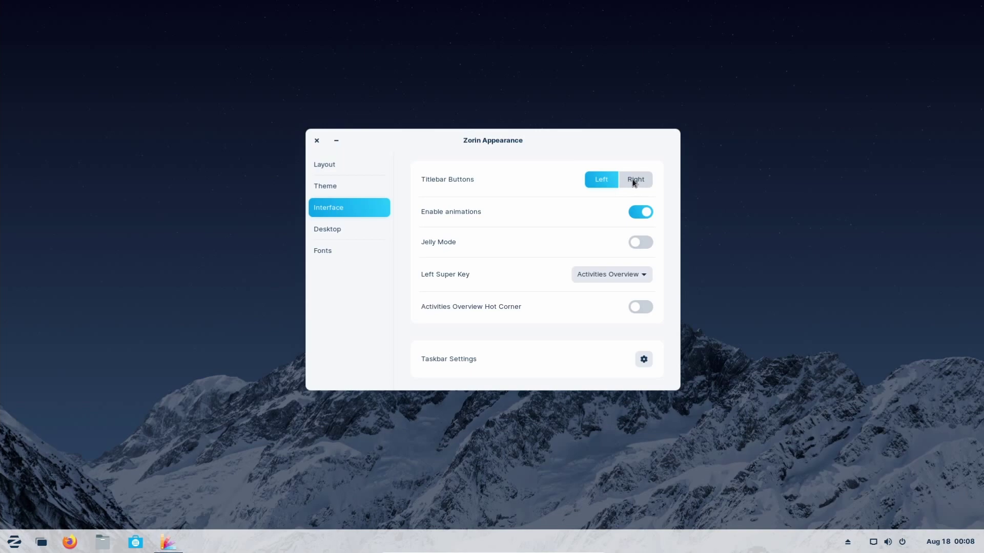
pyautogui.click(631, 182)
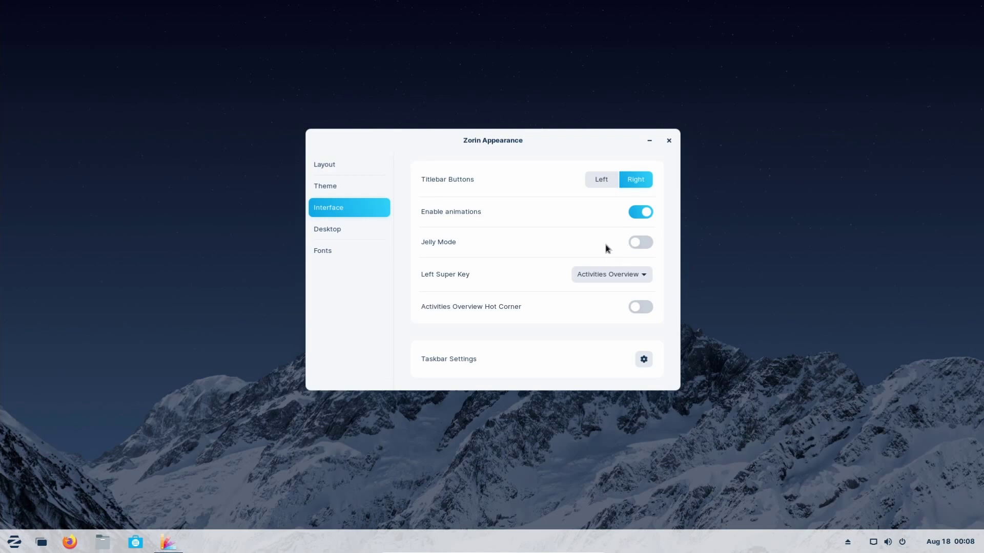
pyautogui.click(641, 246)
pyautogui.moveTo(501, 151); pyautogui.dragTo(555, 145)
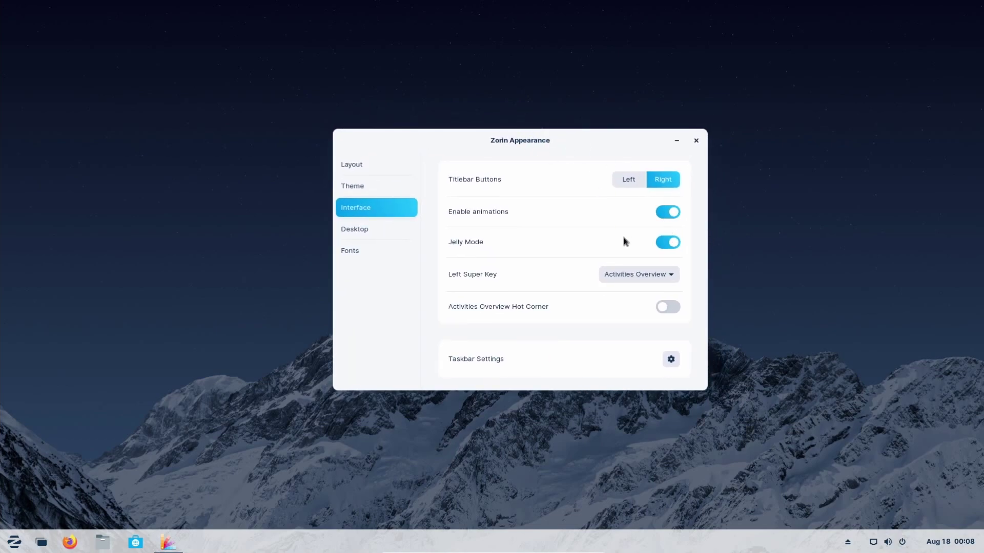
pyautogui.moveTo(560, 145)
pyautogui.mouseDown()
pyautogui.moveTo(647, 129)
pyautogui.moveTo(509, 109)
pyautogui.moveTo(472, 145)
pyautogui.moveTo(579, 149)
pyautogui.mouseUp()
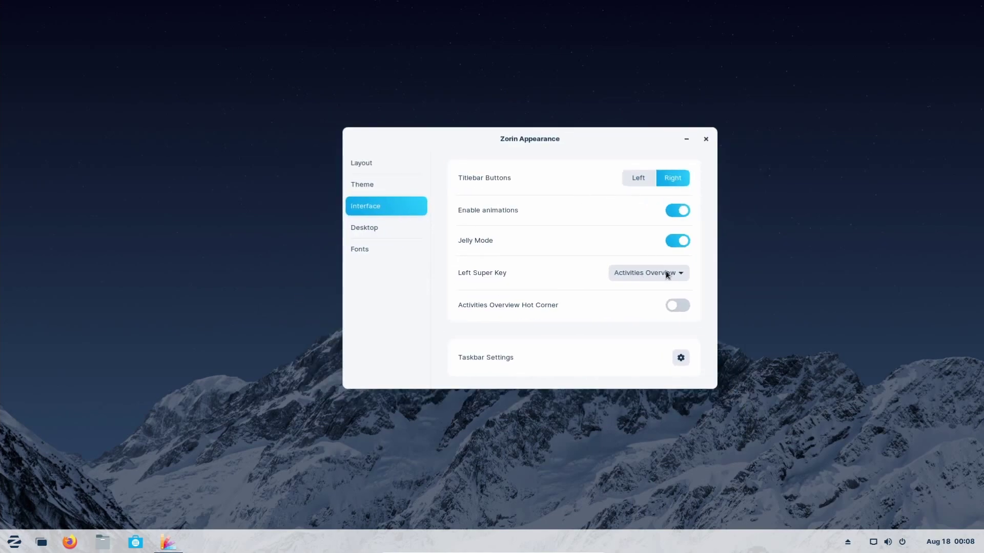
pyautogui.click(673, 245)
pyautogui.click(619, 272)
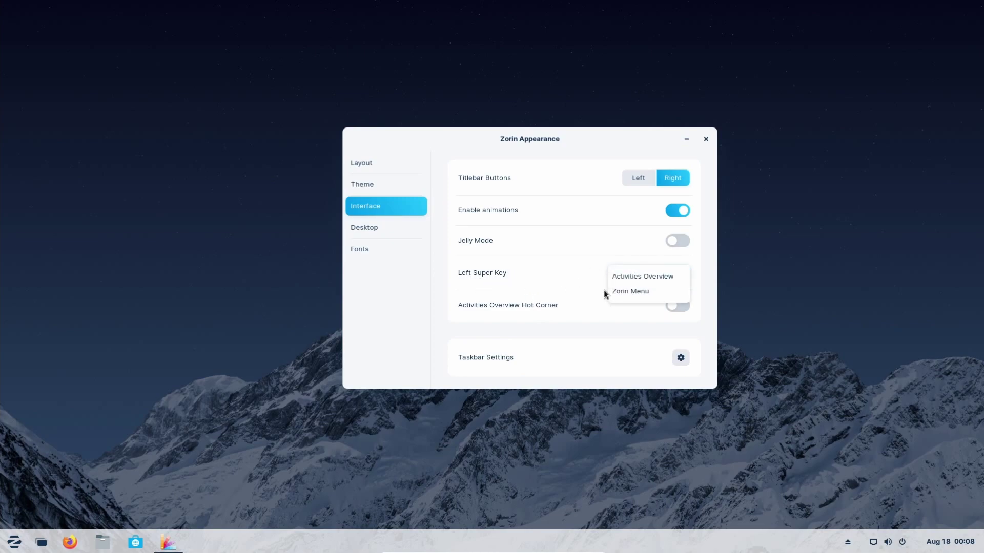
pyautogui.click(537, 267)
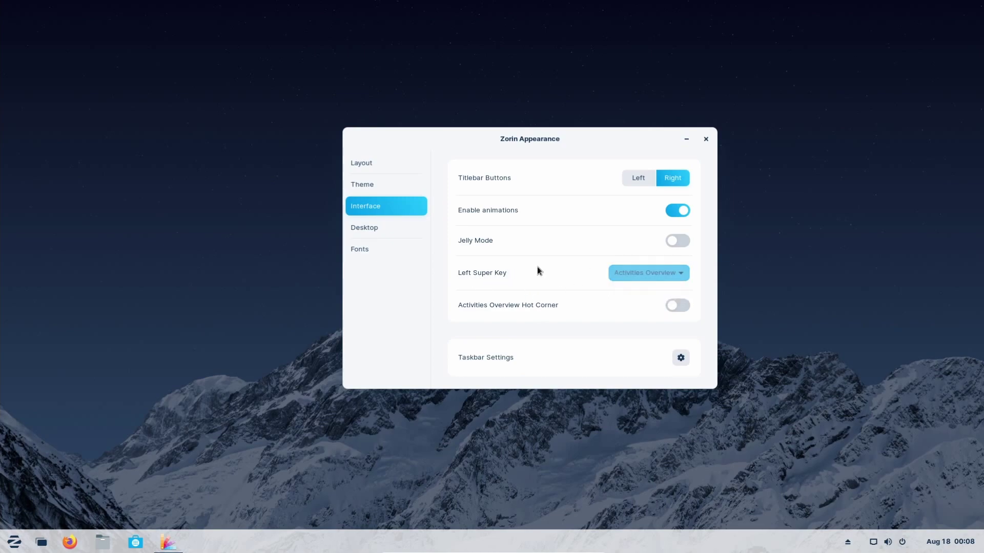
# Review the Desktop icon and Fonts pages, then close Zorin Appearance
pyautogui.click(386, 229)
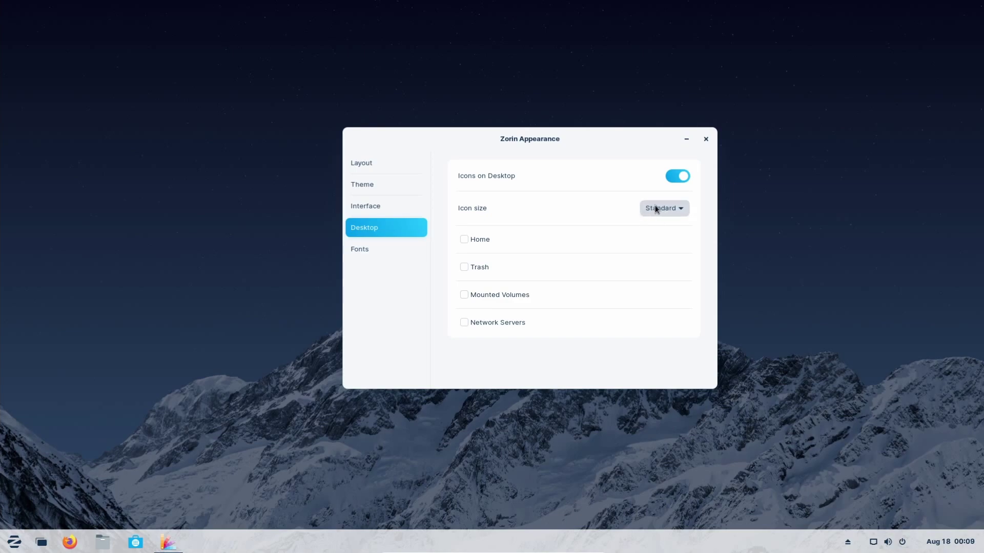
pyautogui.click(377, 253)
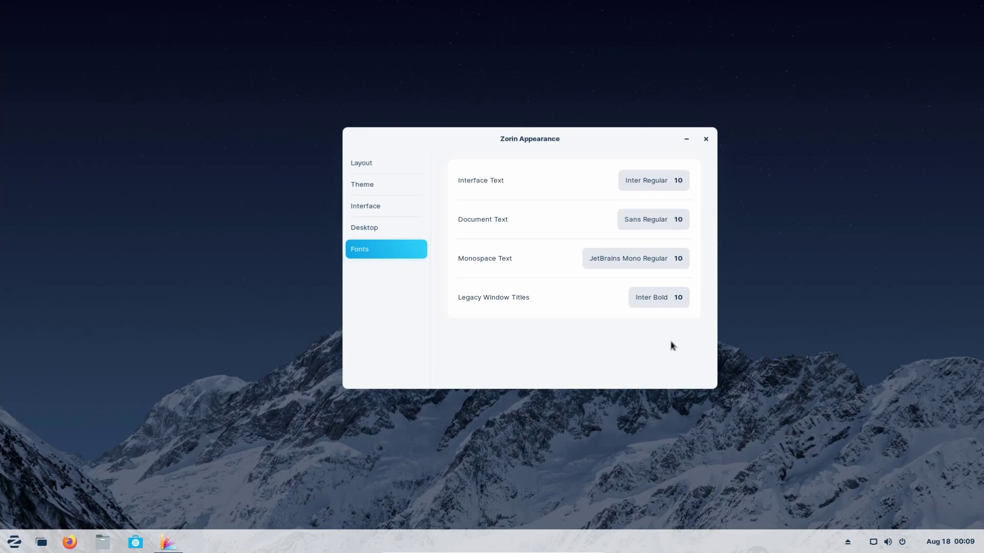
pyautogui.click(706, 140)
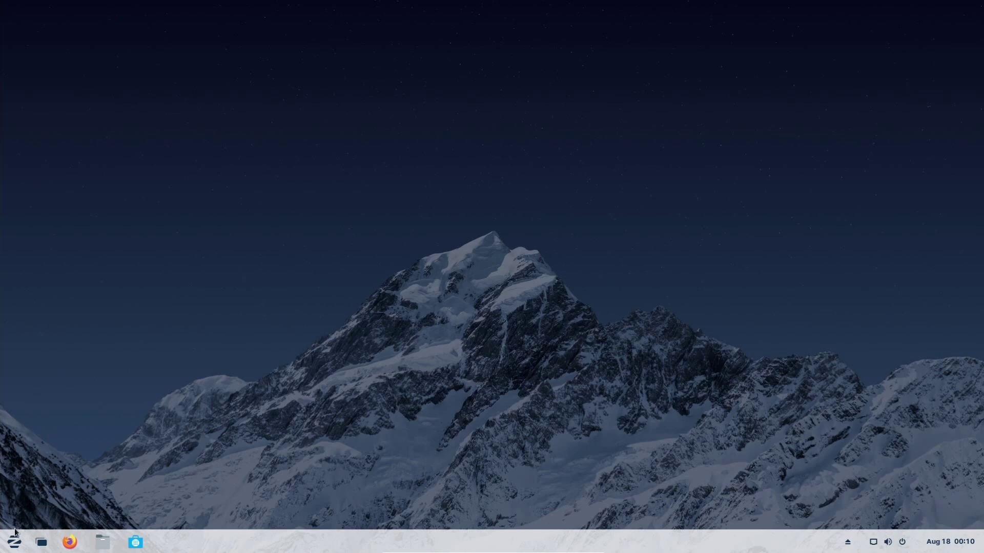
# Open the start menu, search 'appea', then clear the search back to the categories
pyautogui.click(11, 547)
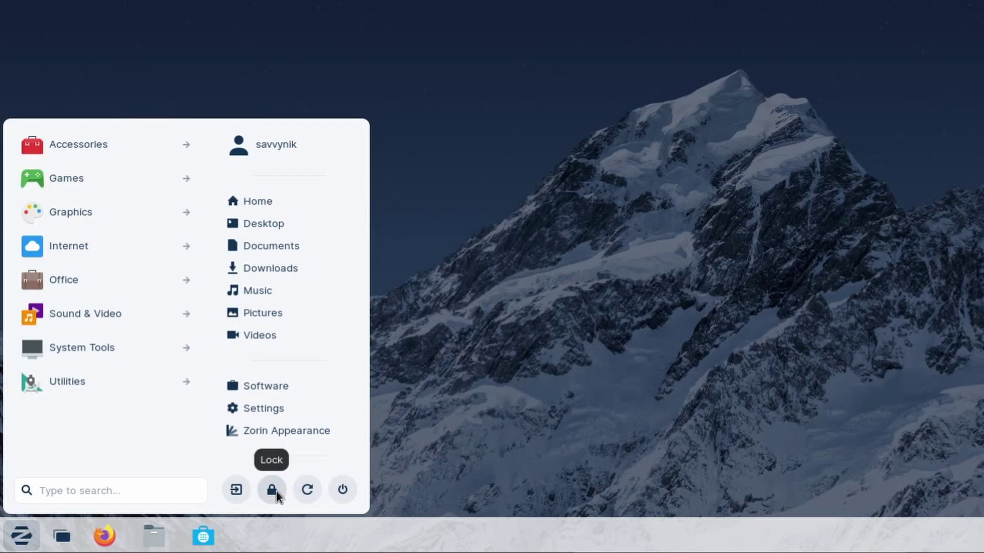
pyautogui.click(117, 492)
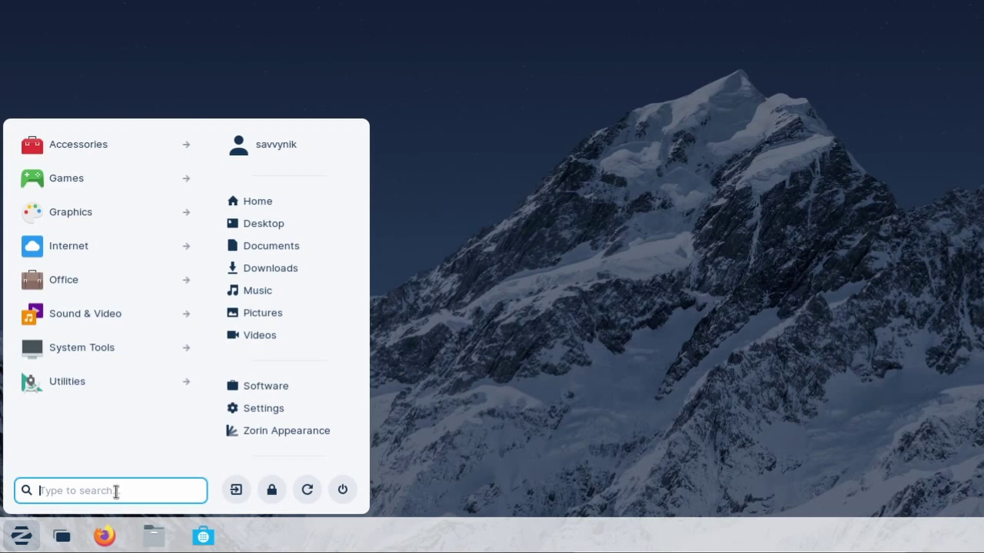
pyautogui.write('appea')
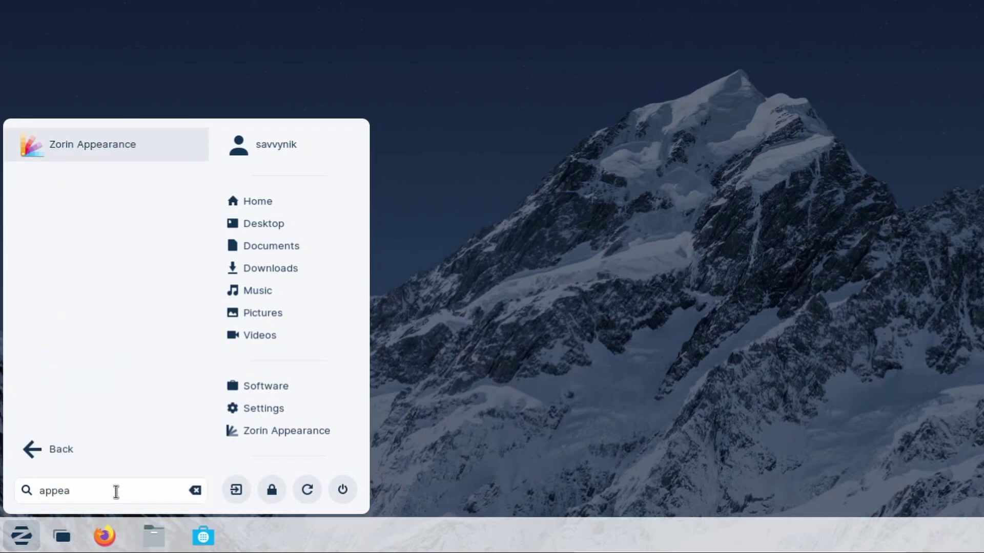
pyautogui.press('BackSpace')
pyautogui.press('BackSpace')
pyautogui.press('BackSpace')
pyautogui.press('BackSpace')
pyautogui.press('BackSpace')
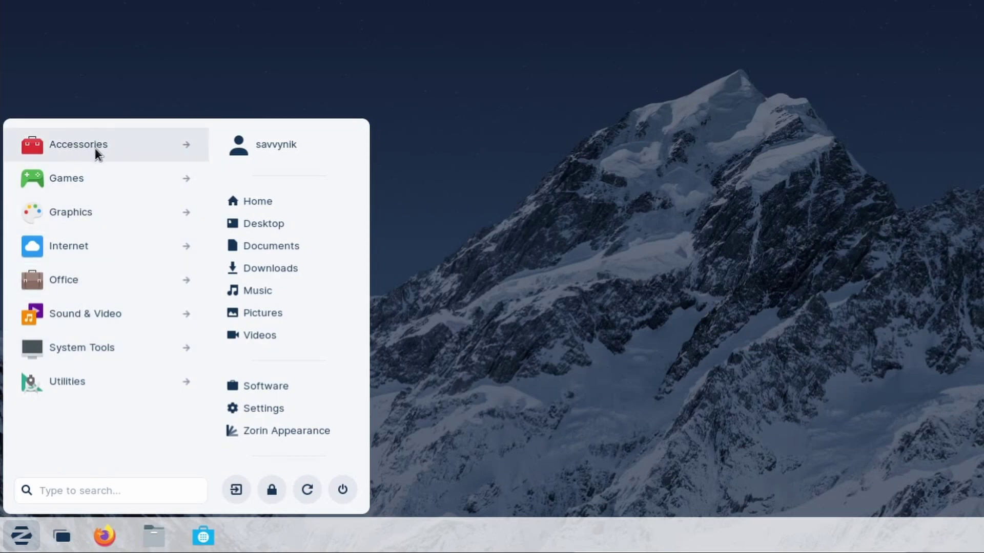
# Browse the Accessories, Games, Graphics, Internet and Office categories, ending on Sound & Video
pyautogui.click(118, 147)
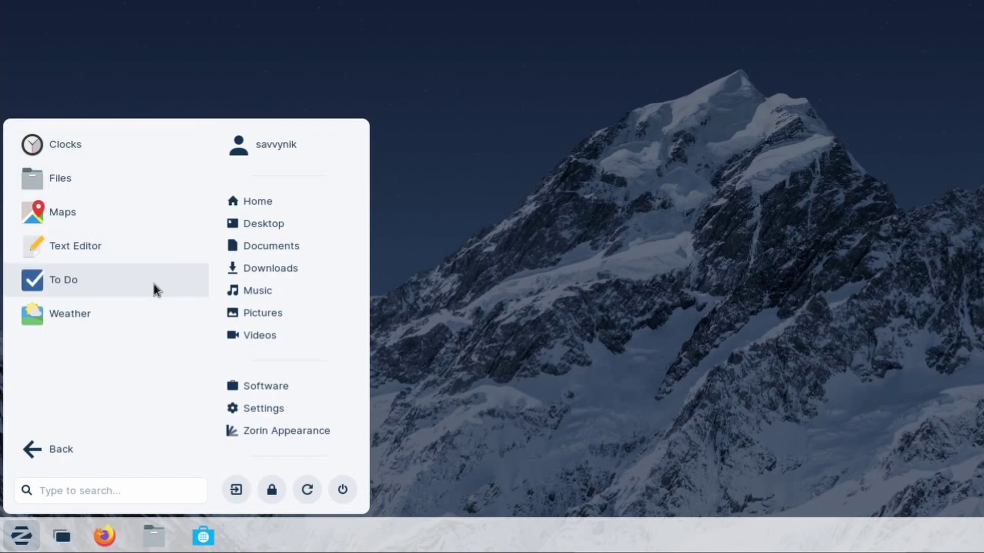
pyautogui.click(90, 459)
pyautogui.click(90, 189)
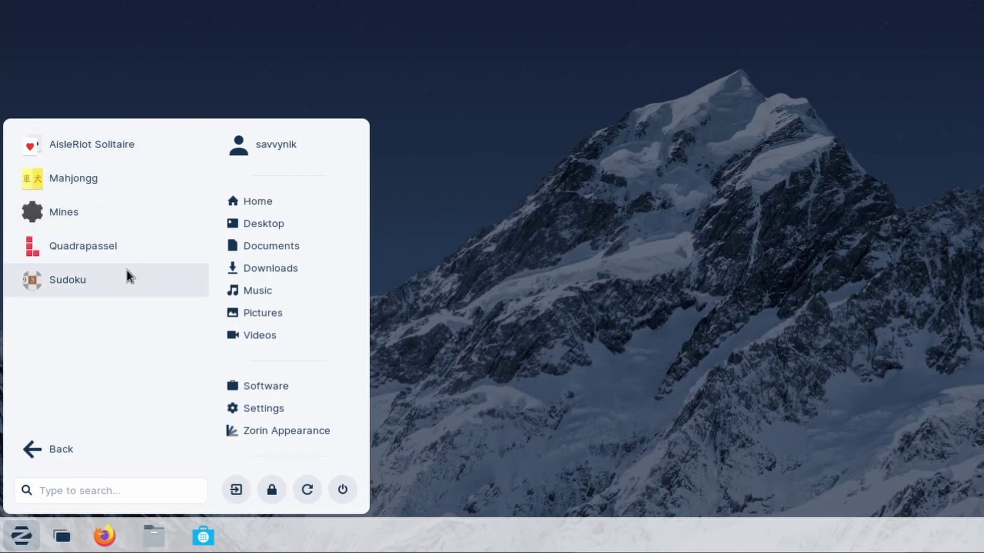
pyautogui.click(66, 446)
pyautogui.click(118, 179)
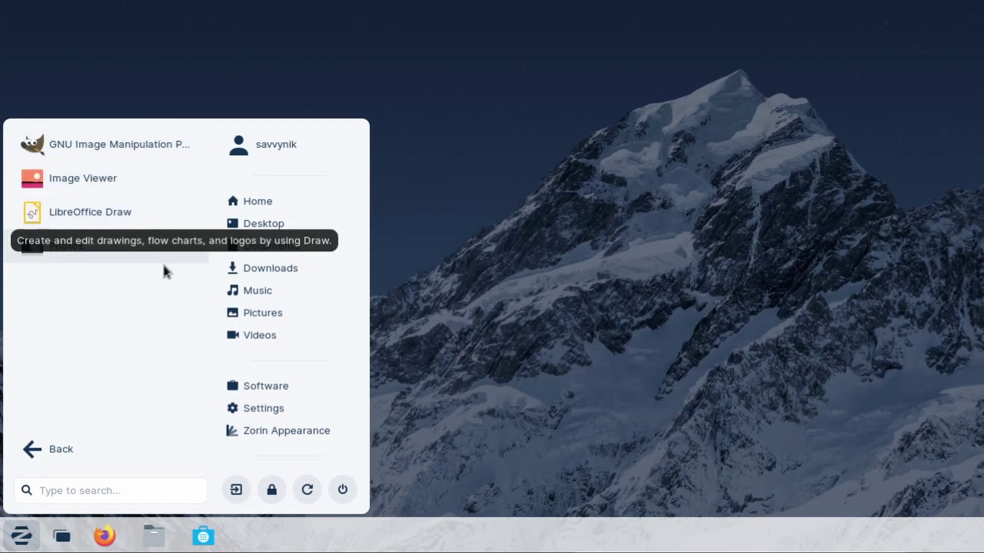
pyautogui.click(102, 449)
pyautogui.click(87, 246)
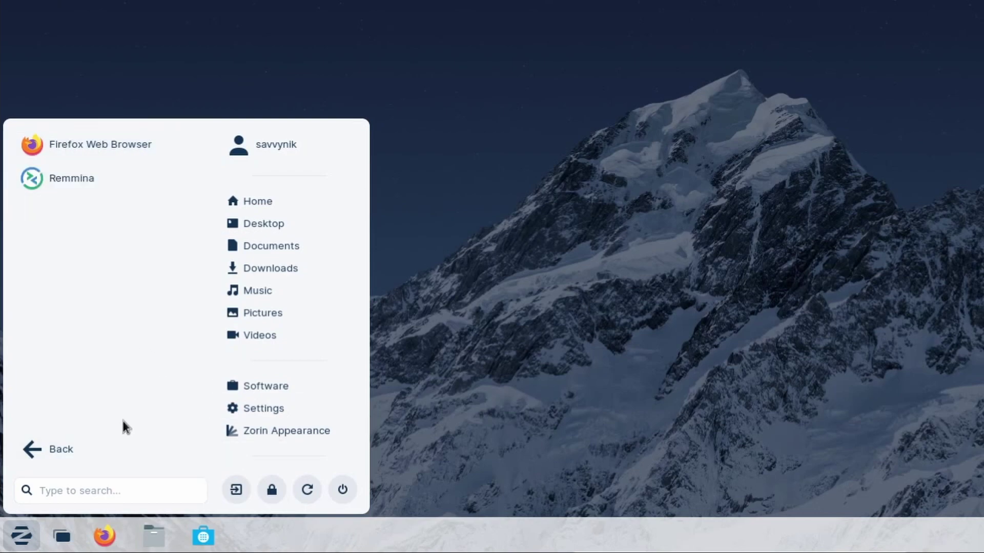
pyautogui.click(97, 451)
pyautogui.click(101, 280)
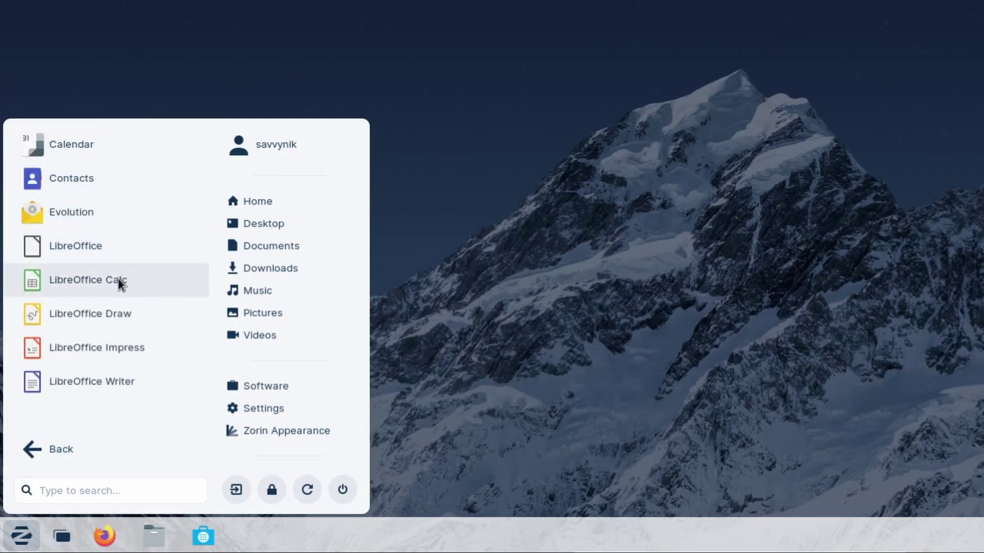
pyautogui.click(81, 458)
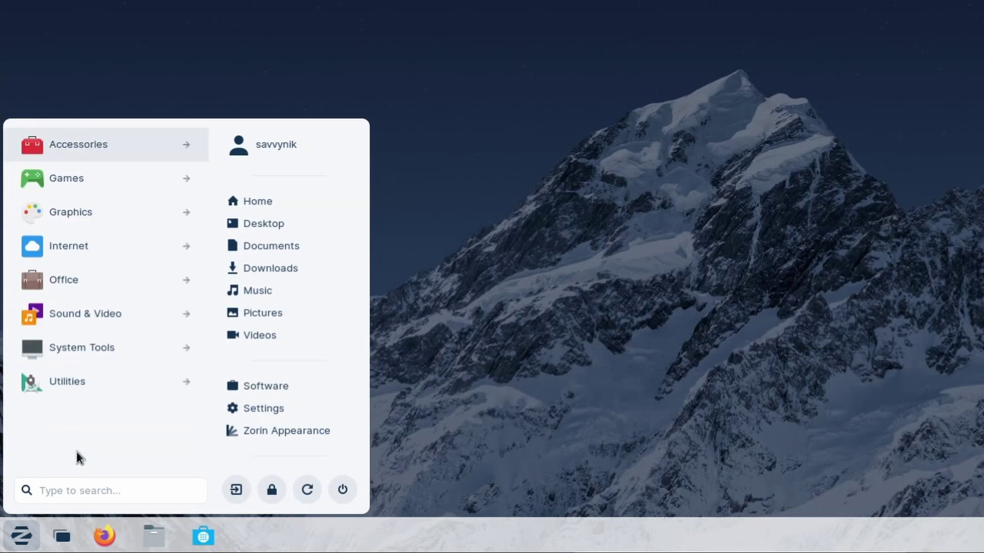
pyautogui.click(92, 314)
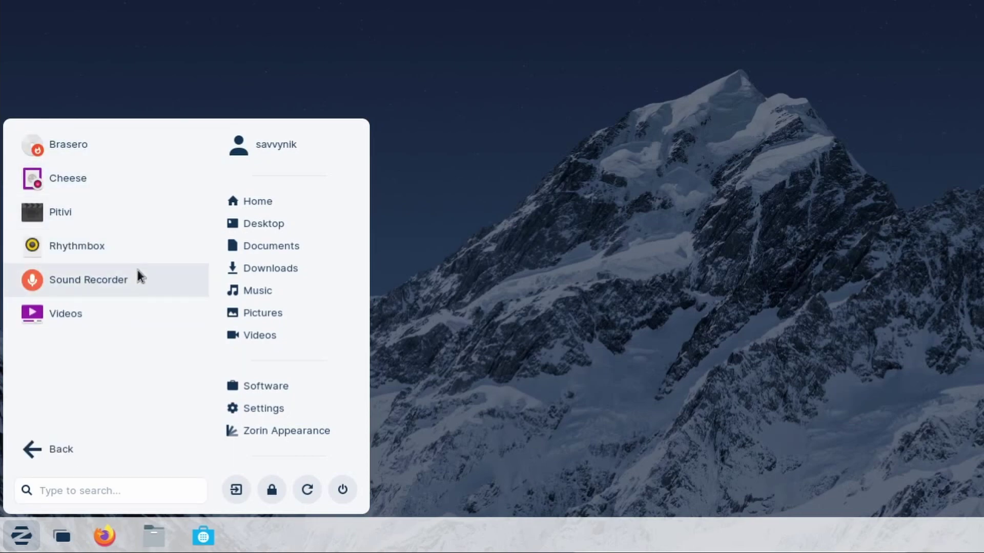
# Launch Sound Recorder from Sound & Video, then close it and bring back the app menu
pyautogui.click(93, 450)
pyautogui.click(98, 311)
pyautogui.click(87, 288)
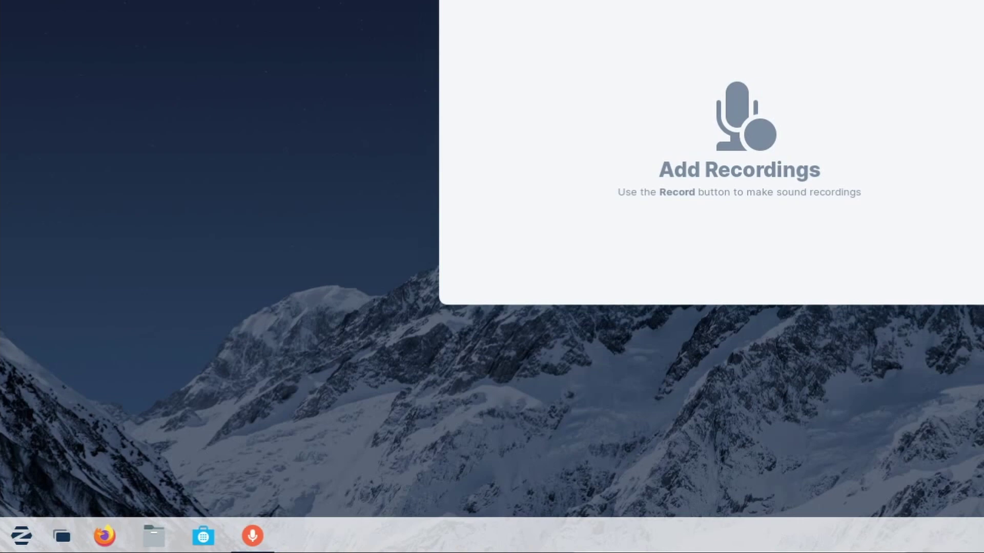
pyautogui.press('super')
# Browse the System Tools list, then scroll the Utilities apps down to Terminal
pyautogui.click(110, 351)
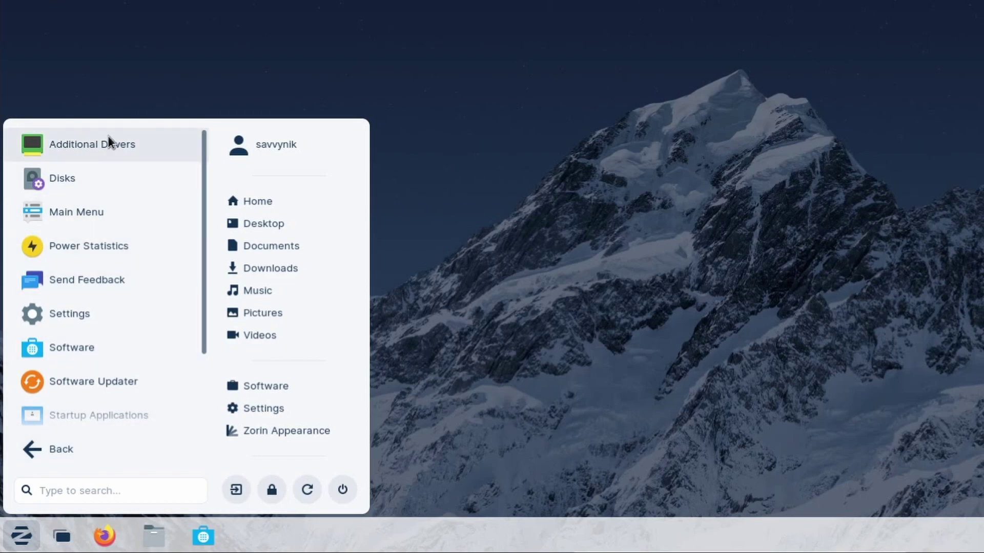
pyautogui.moveTo(207, 296); pyautogui.dragTo(183, 406)
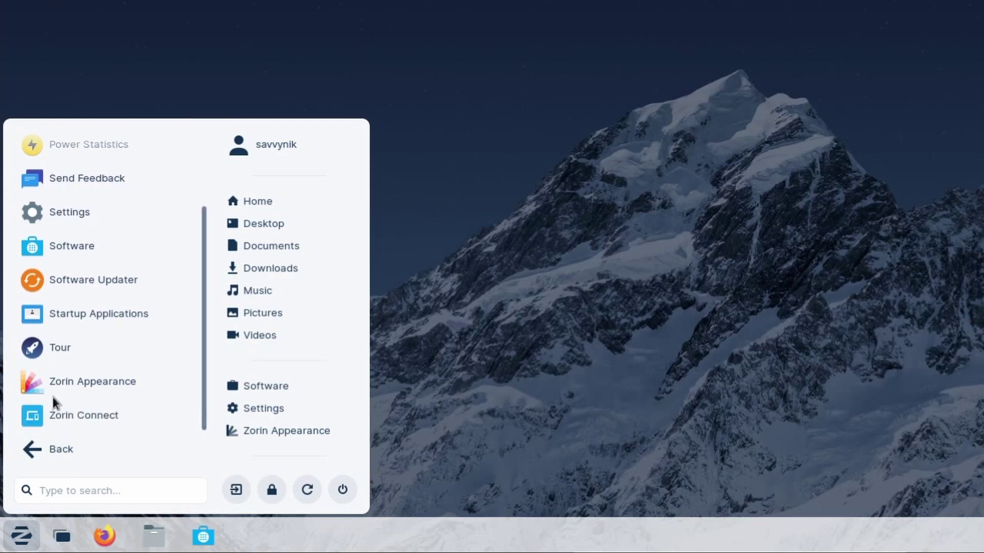
pyautogui.click(60, 450)
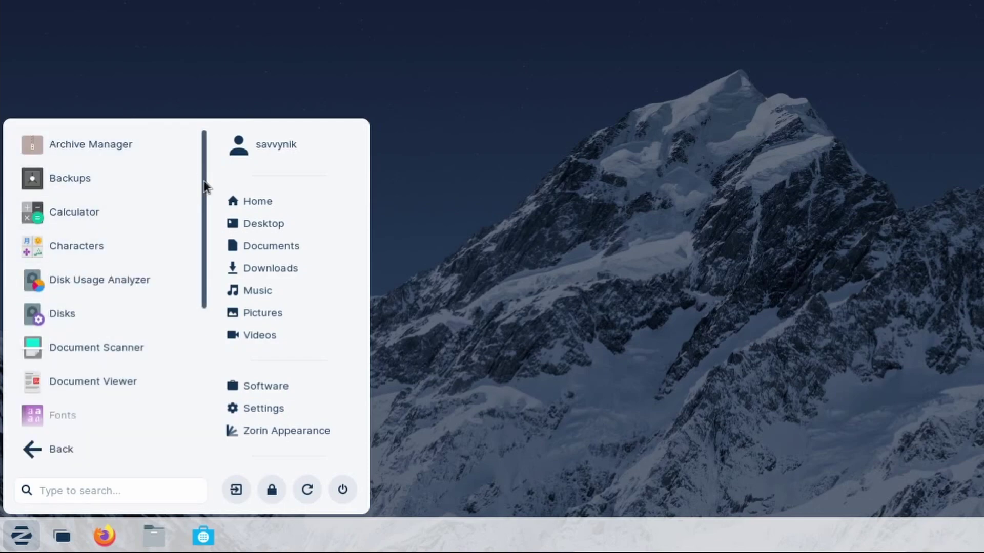
pyautogui.moveTo(204, 182); pyautogui.dragTo(207, 233)
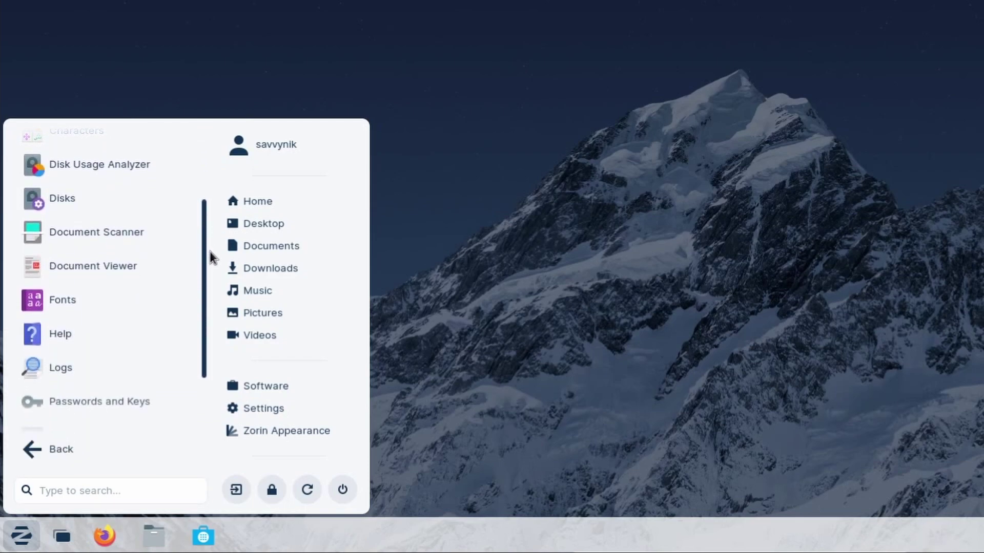
pyautogui.moveTo(210, 252); pyautogui.dragTo(214, 309)
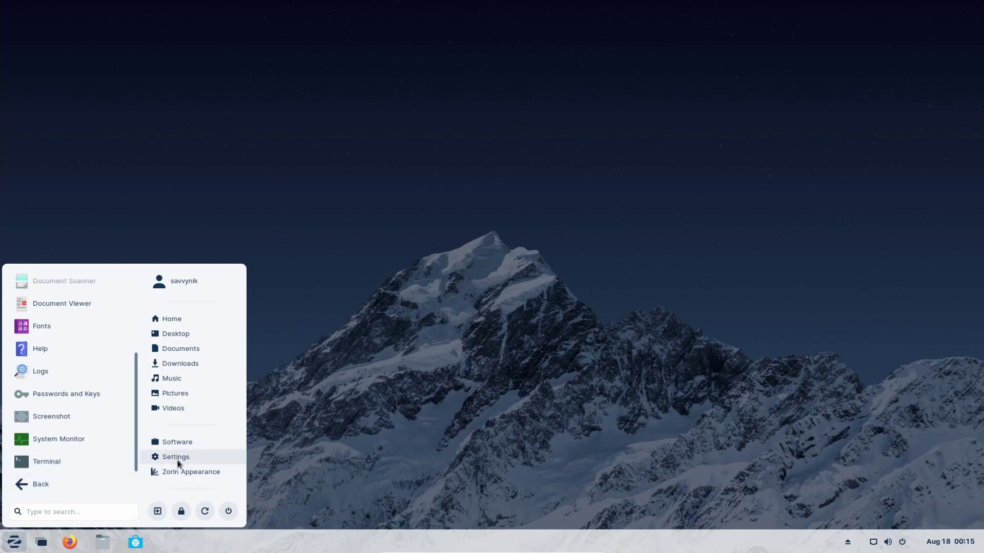
# Open the Home folder in Files from the taskbar, then close the window
pyautogui.click(103, 542)
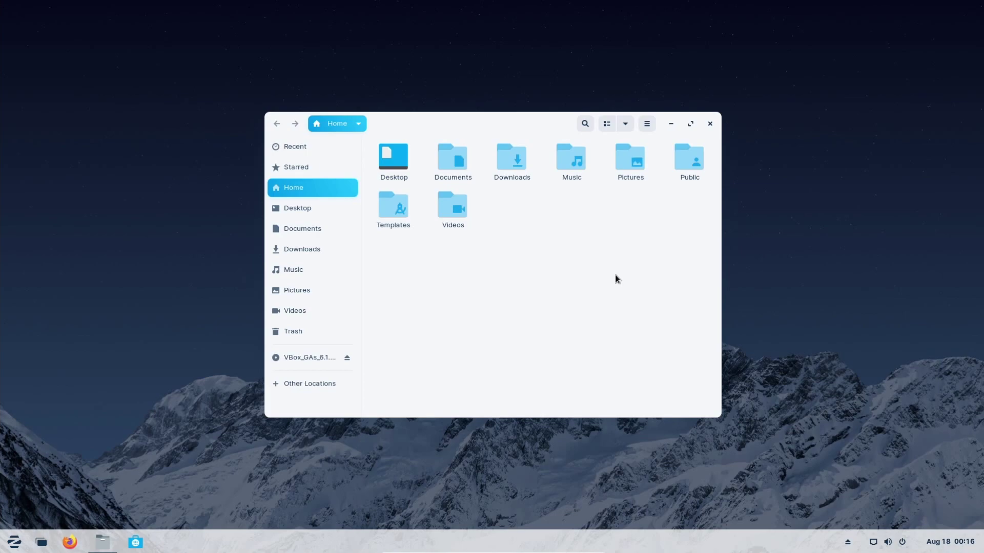
pyautogui.hotkey('ctrl', 'w')
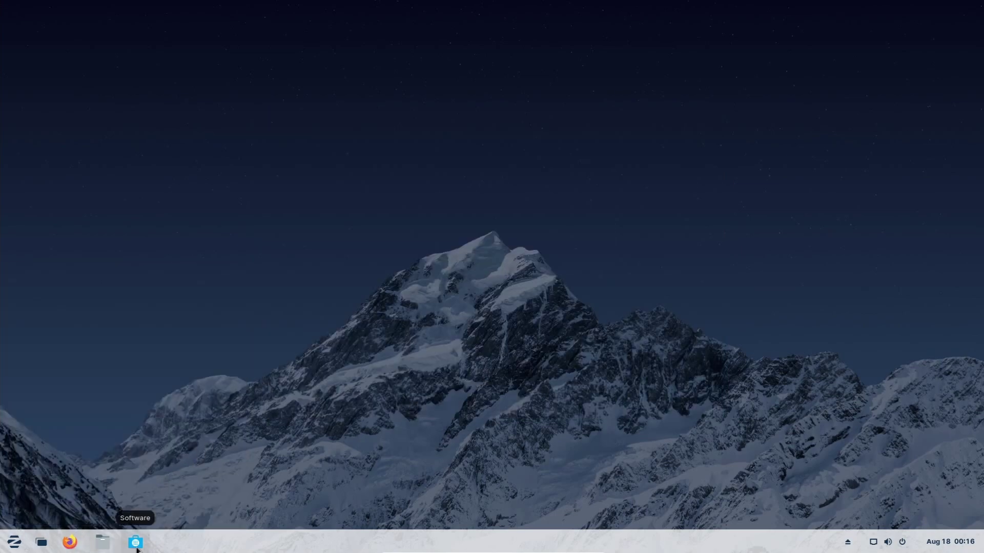
# Look over the activities overview, its workspaces strip and search box, then exit it
pyautogui.click(41, 544)
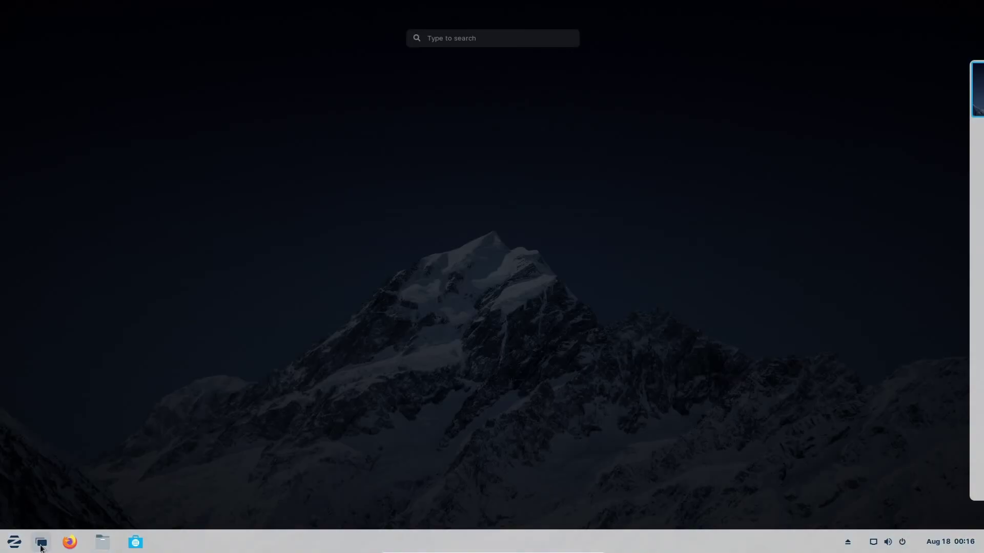
pyautogui.moveTo(980, 207)
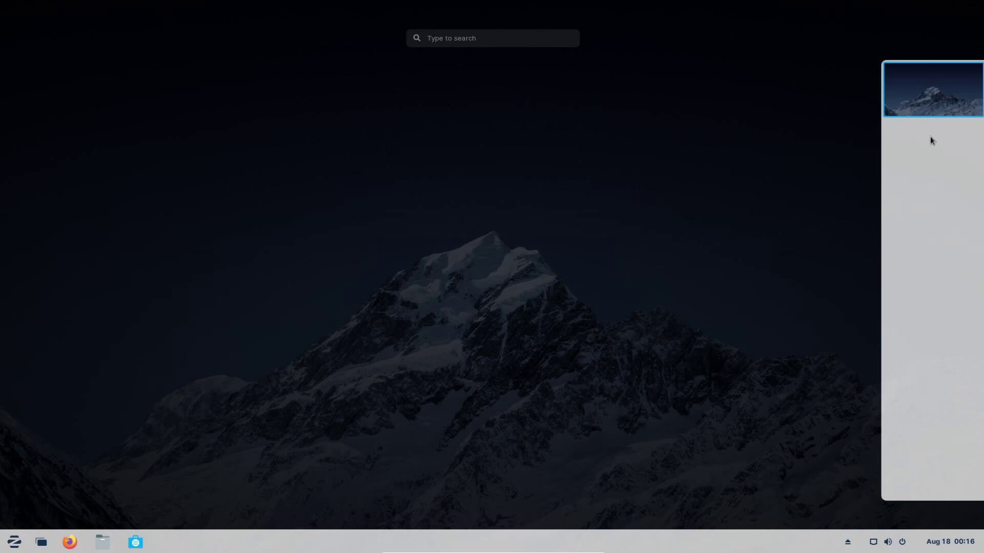
pyautogui.click(500, 37)
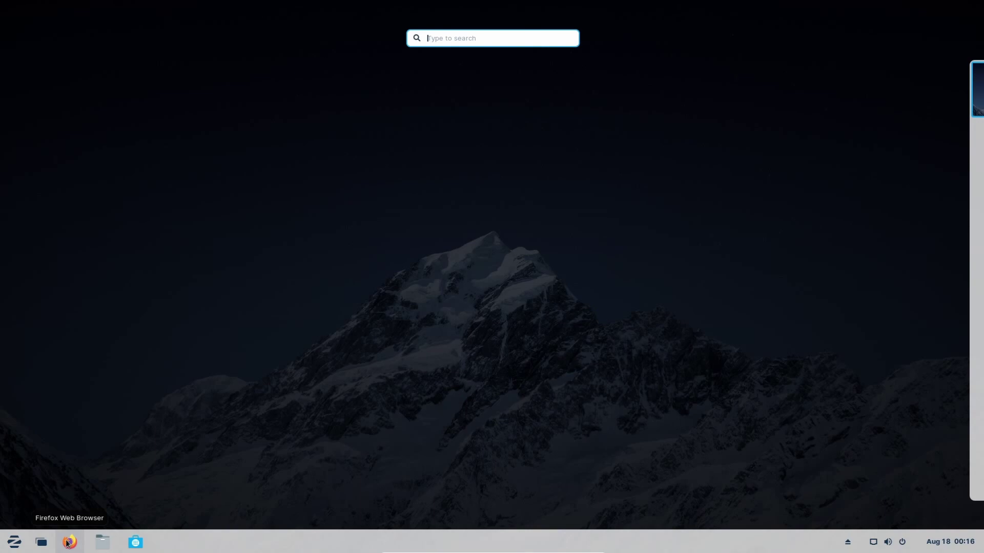
pyautogui.press('Escape')
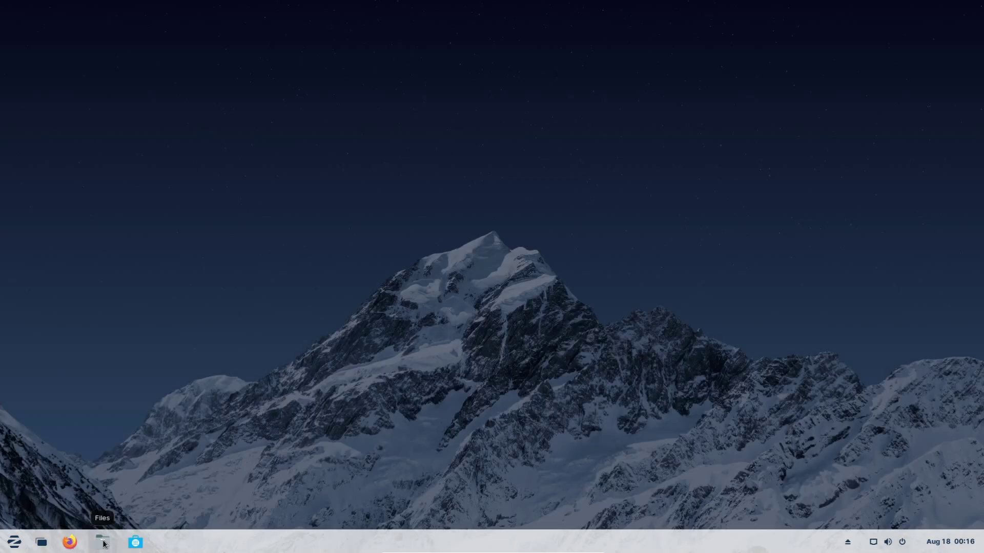
# Open Discord's store page and inspect its Snap Store stable, beta and edge channels
pyautogui.click(134, 545)
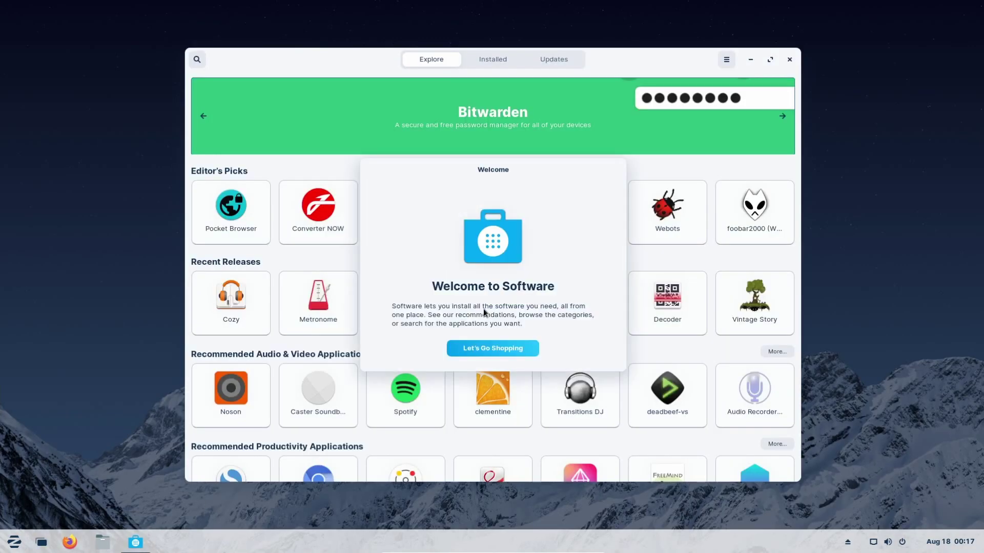
pyautogui.click(493, 348)
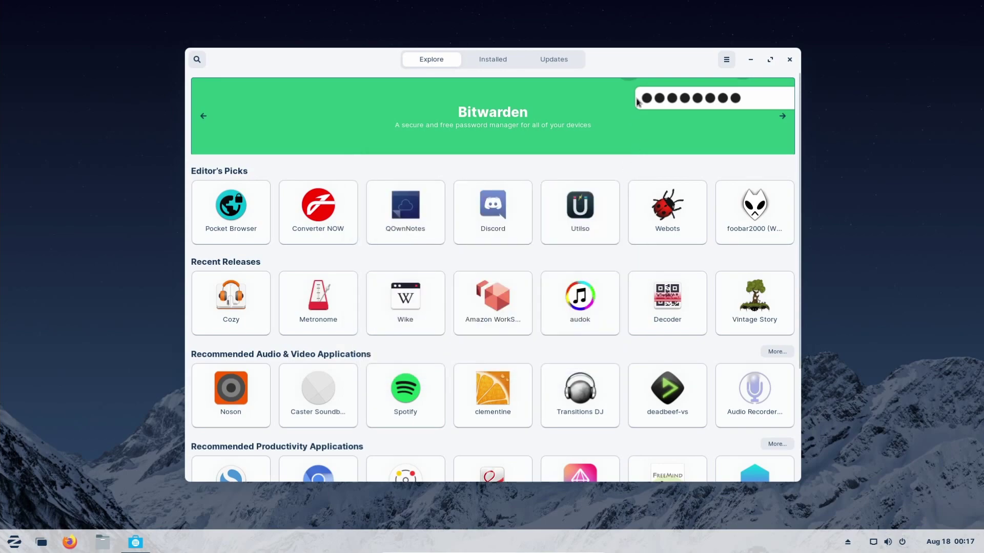
pyautogui.click(488, 224)
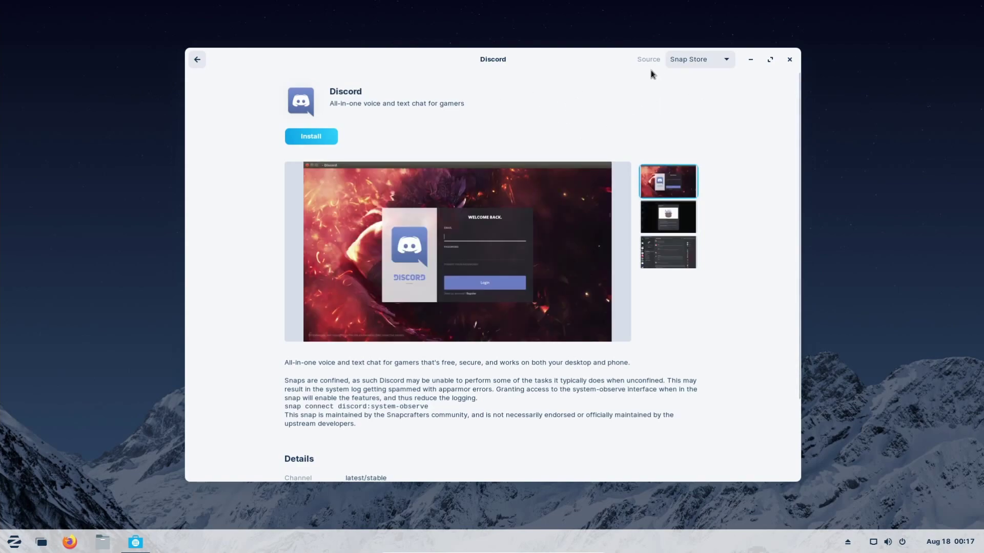
pyautogui.click(715, 60)
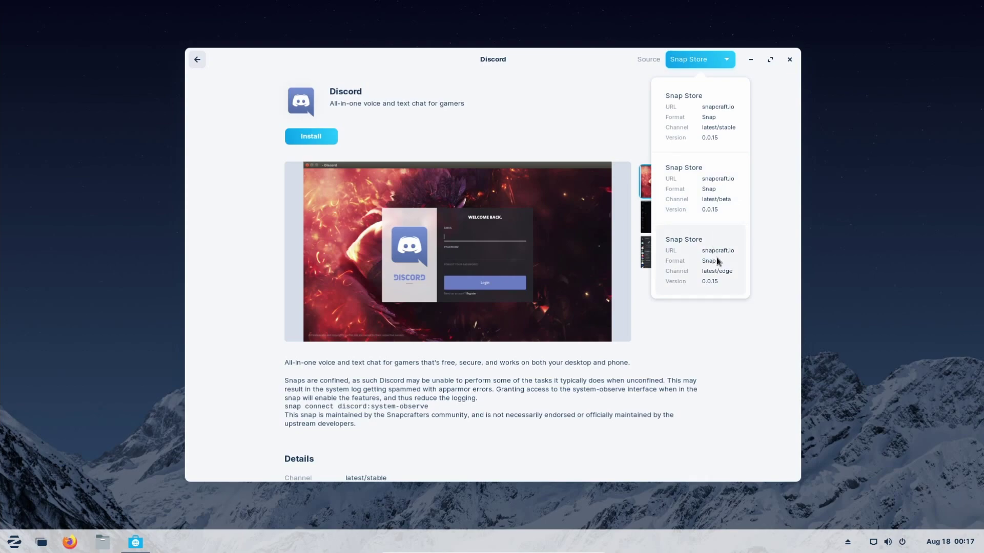
pyautogui.click(533, 102)
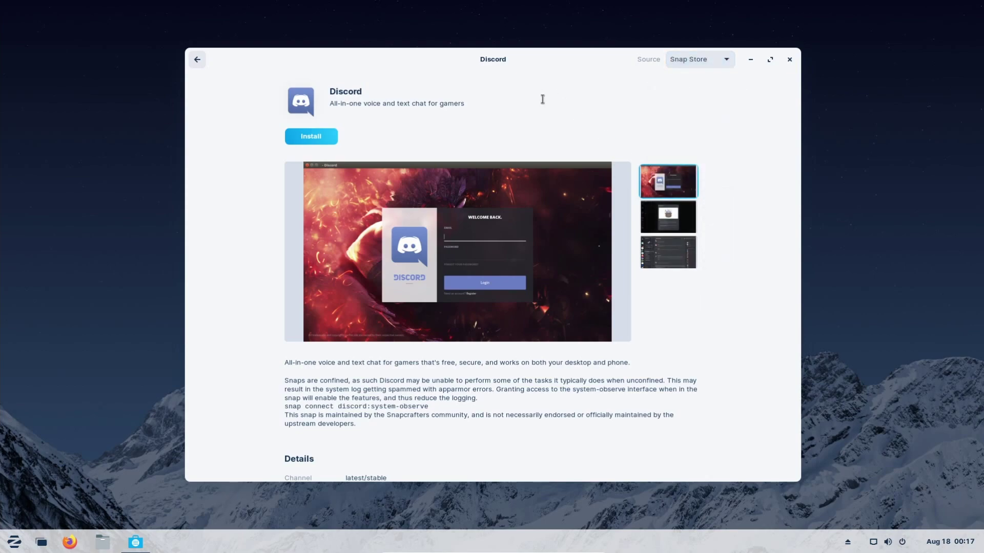
pyautogui.click(716, 60)
pyautogui.click(692, 259)
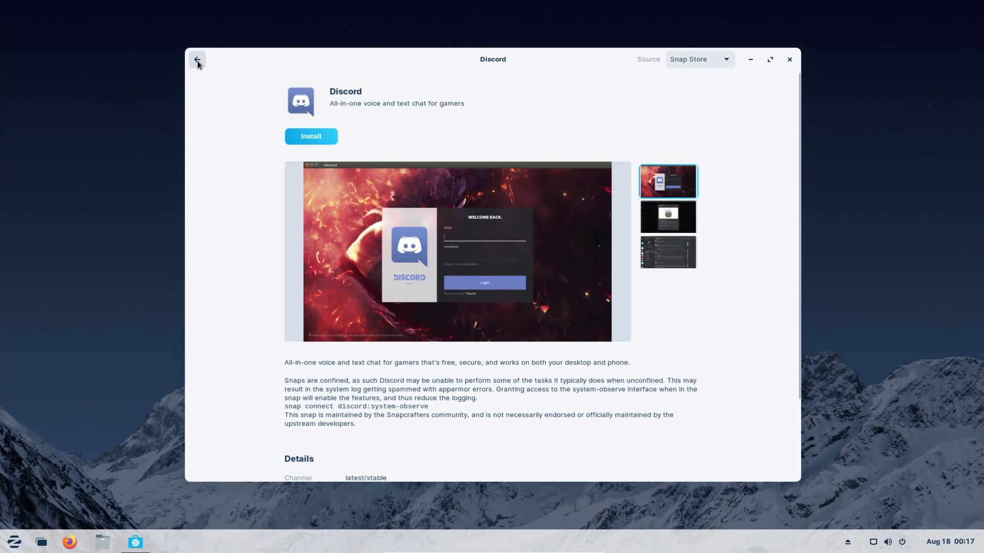
# Review the Other Software repositories, Updates settings and Additional Drivers in Software & Updates
pyautogui.click(197, 59)
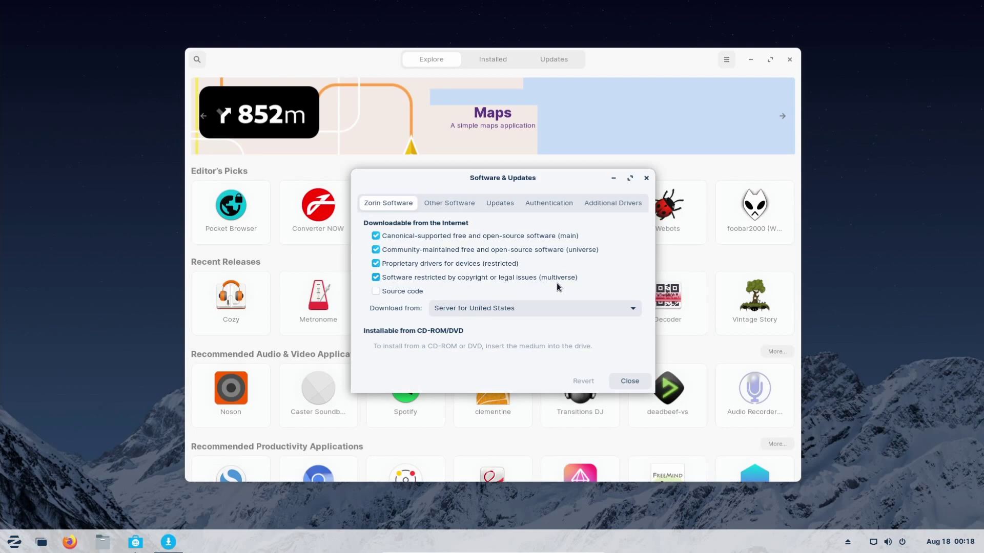
pyautogui.click(447, 202)
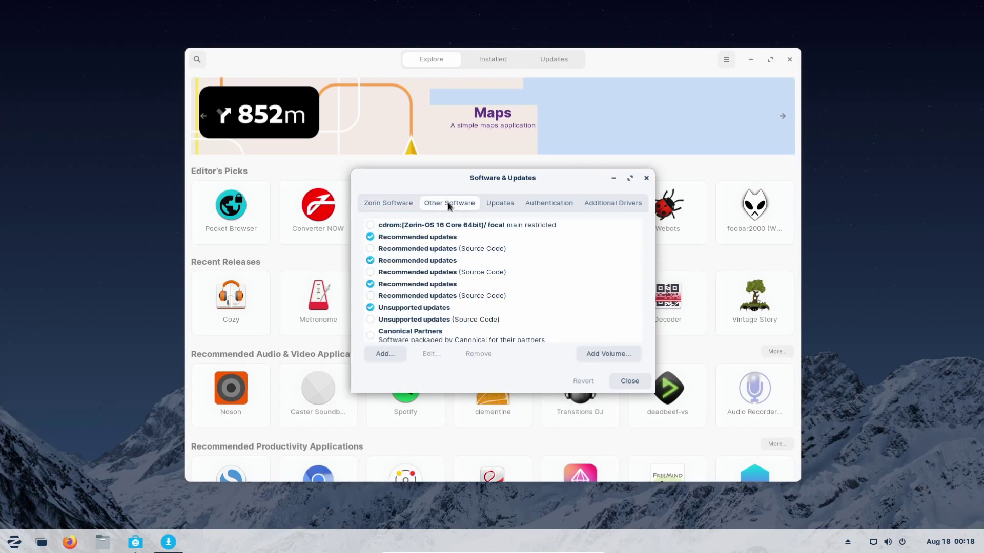
pyautogui.moveTo(641, 241); pyautogui.dragTo(650, 332)
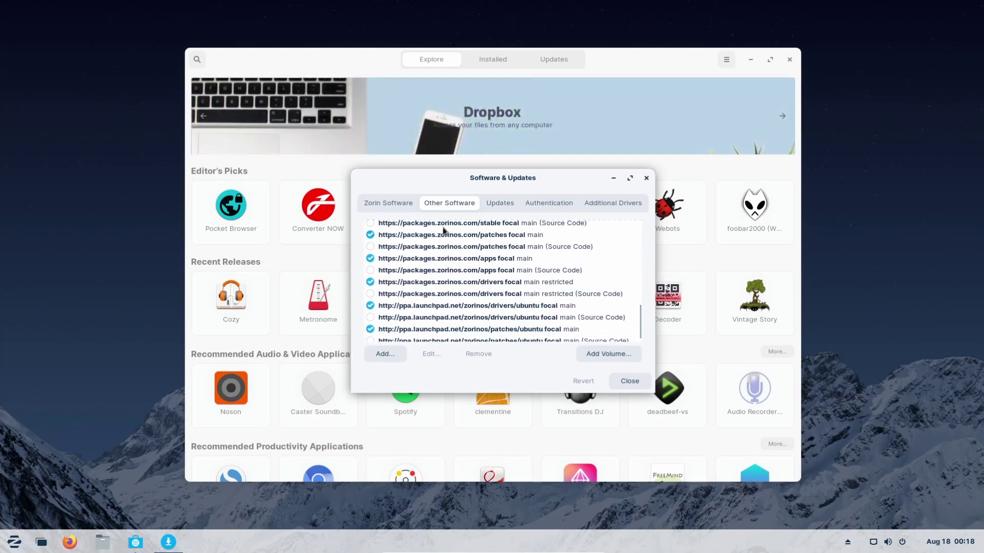
pyautogui.scroll(-1, 475, 264)
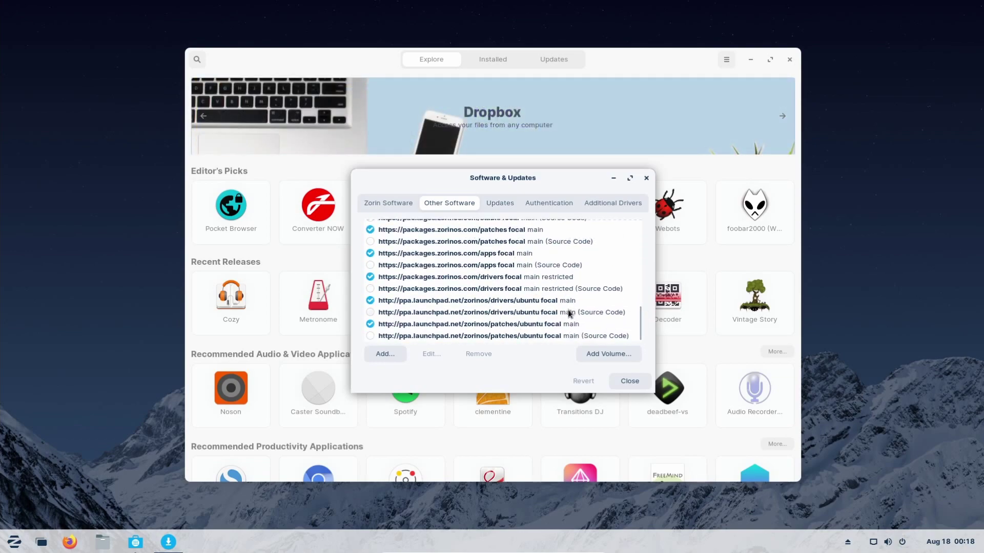
pyautogui.moveTo(639, 319); pyautogui.dragTo(494, 203)
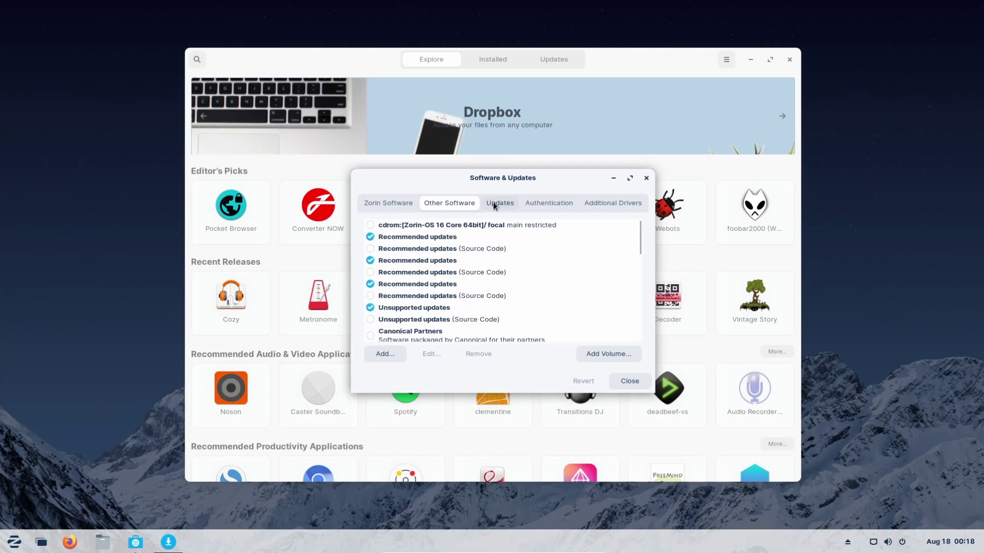
pyautogui.click(494, 204)
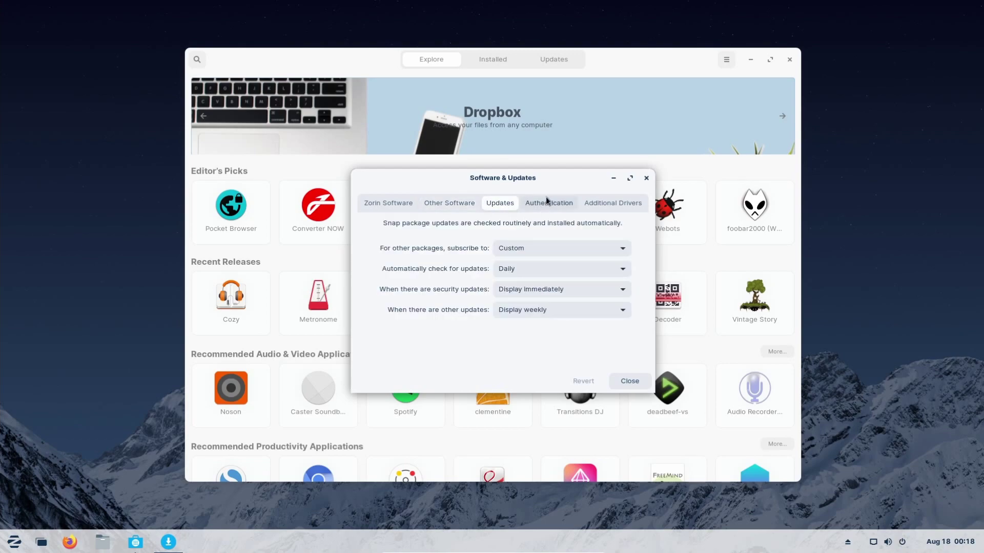
pyautogui.click(612, 203)
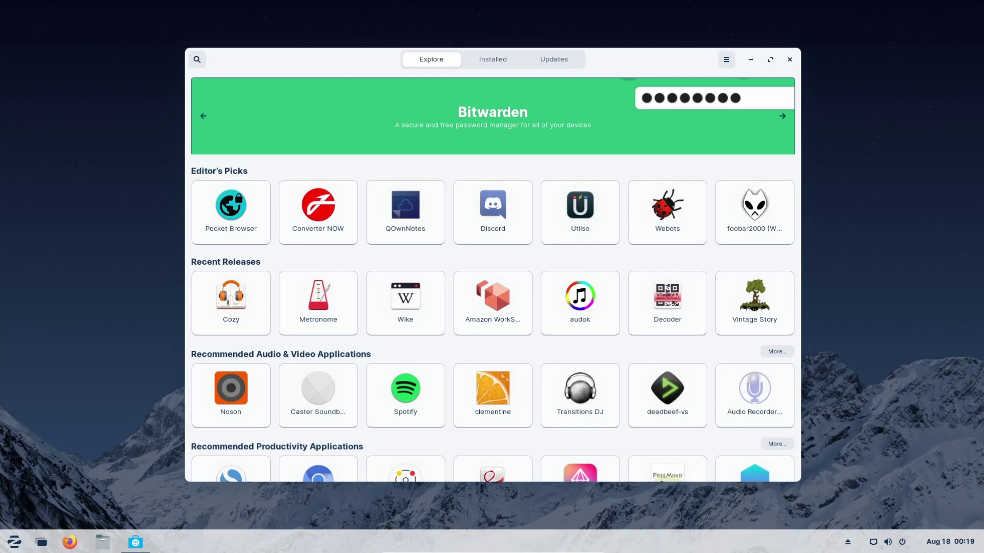
# Open and dismiss the main application menu and the store's extra options menu
pyautogui.click(14, 542)
pyautogui.click(668, 81)
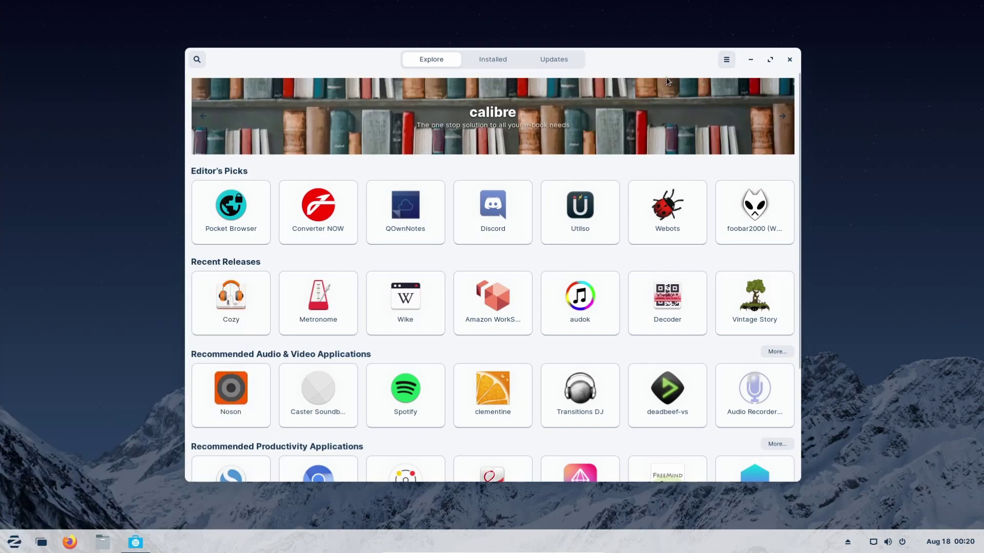
pyautogui.click(726, 65)
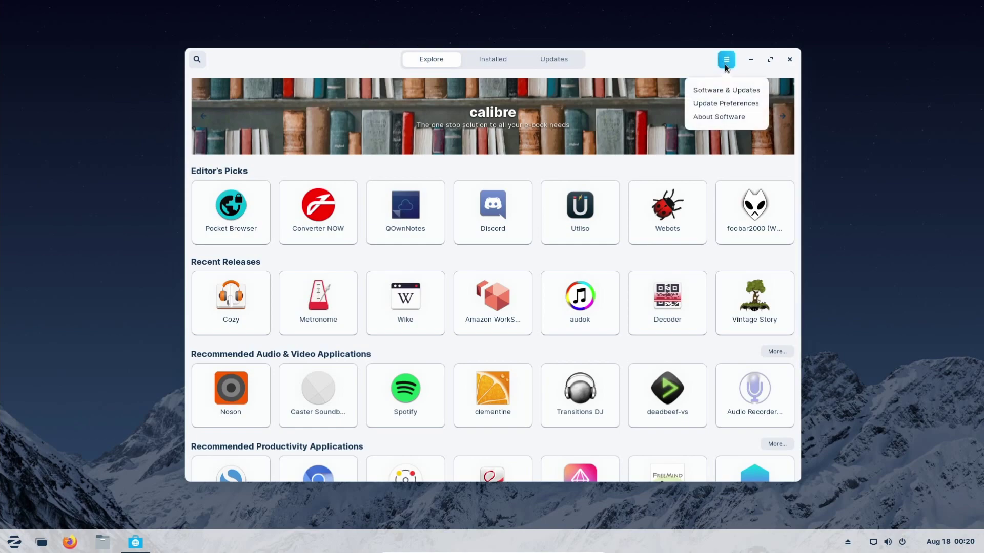
pyautogui.click(725, 64)
# Search 'telegram', confirm Telegram Desktop comes from Flathub, and close the store
pyautogui.click(191, 62)
pyautogui.write('tele')
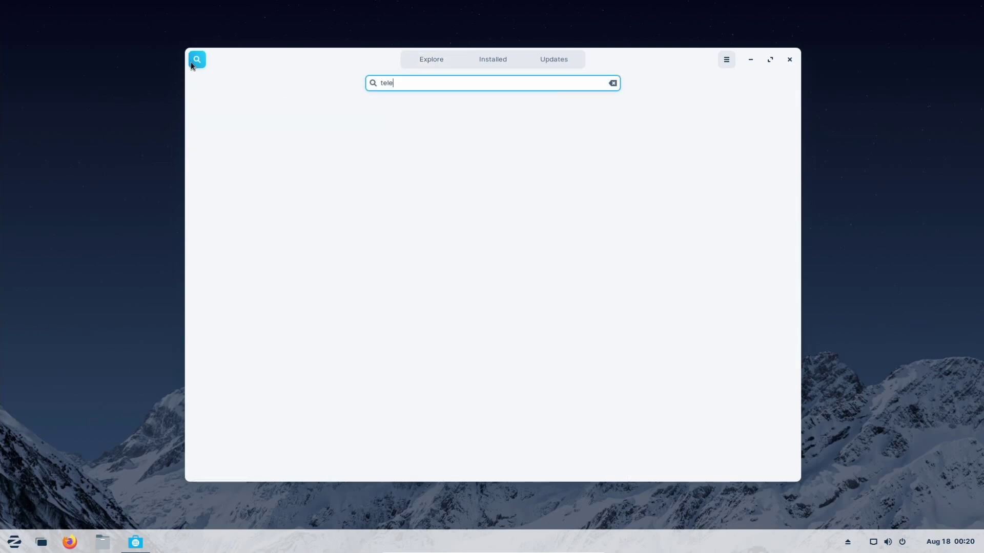
pyautogui.write('gram')
pyautogui.press('Return')
pyautogui.click(700, 59)
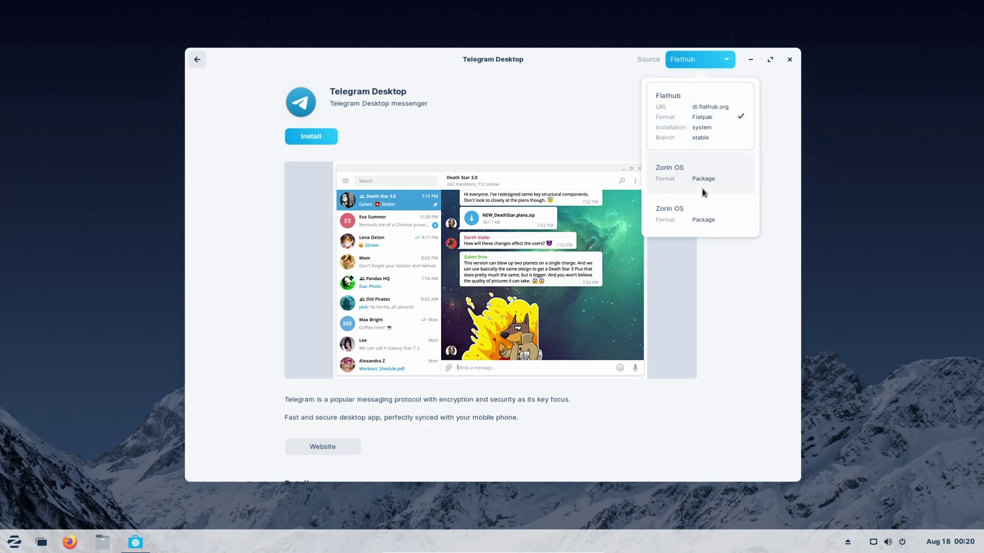
pyautogui.click(783, 135)
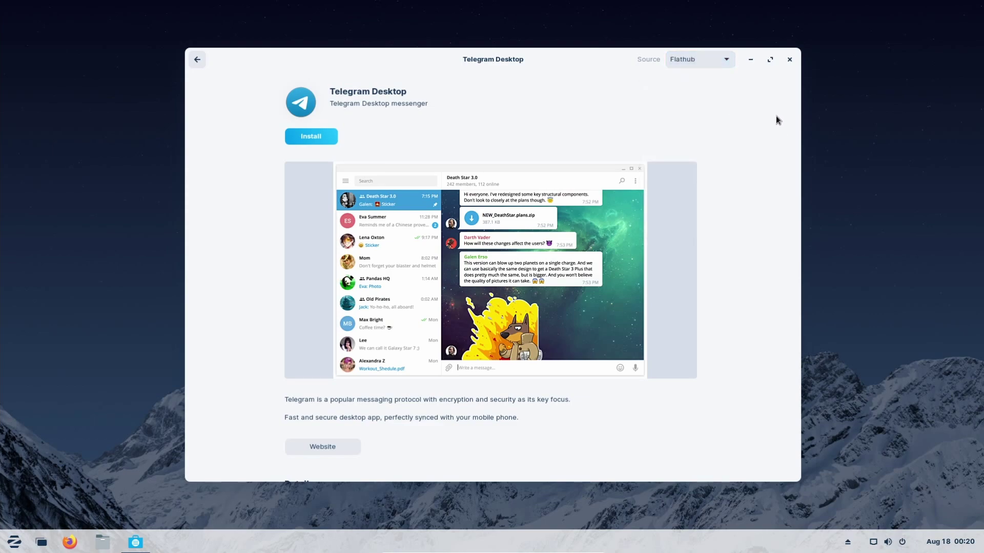
pyautogui.click(699, 60)
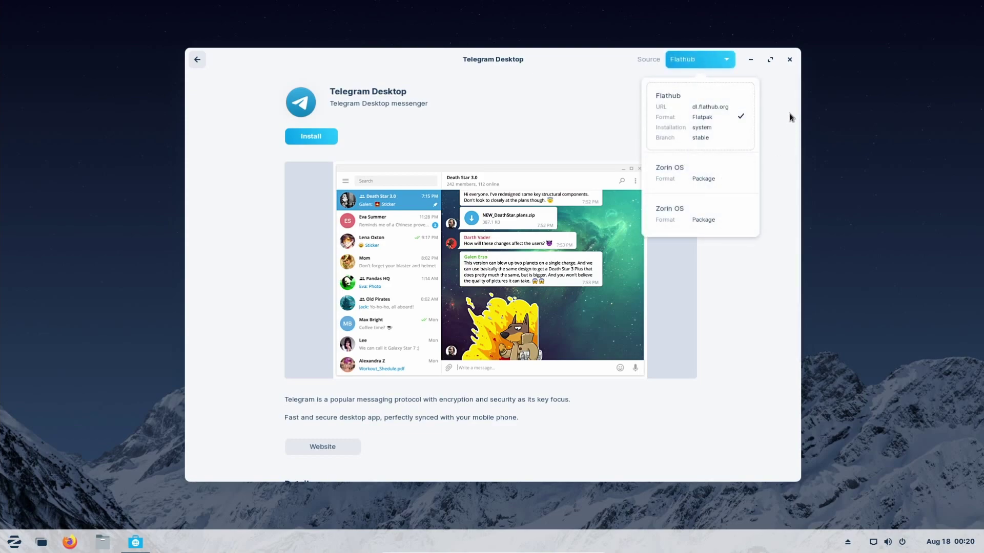
pyautogui.click(774, 116)
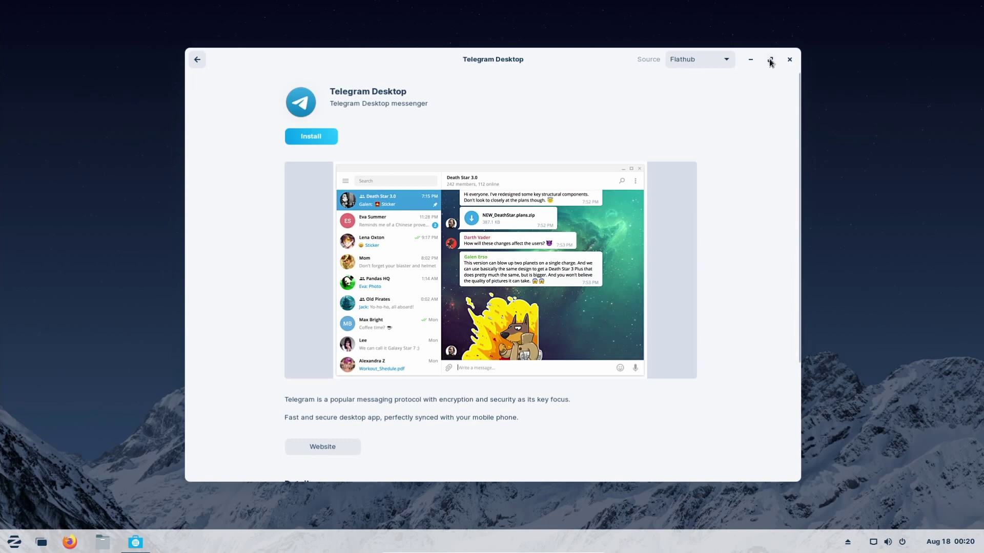
pyautogui.click(790, 59)
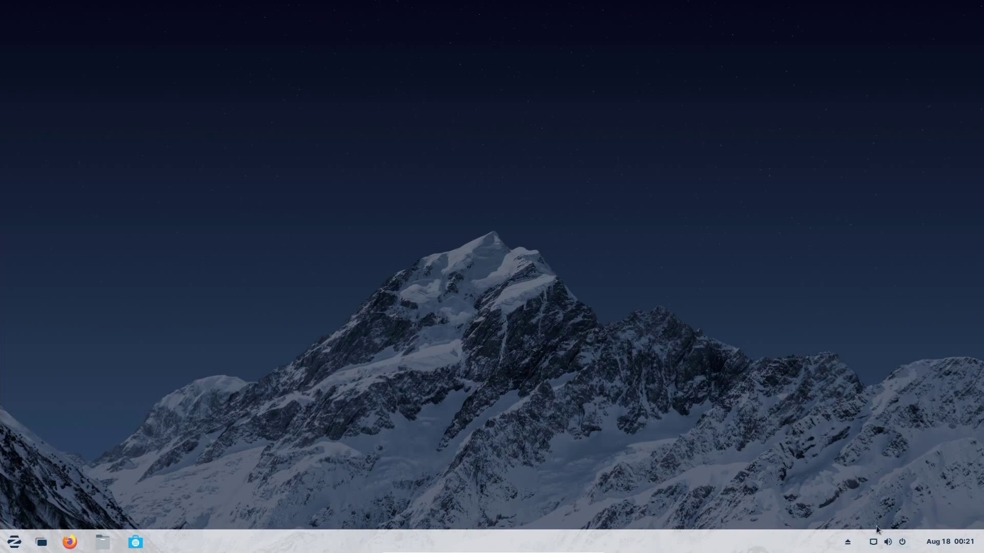
# Glance at the system status menu and the calendar and notifications panel
pyautogui.click(888, 544)
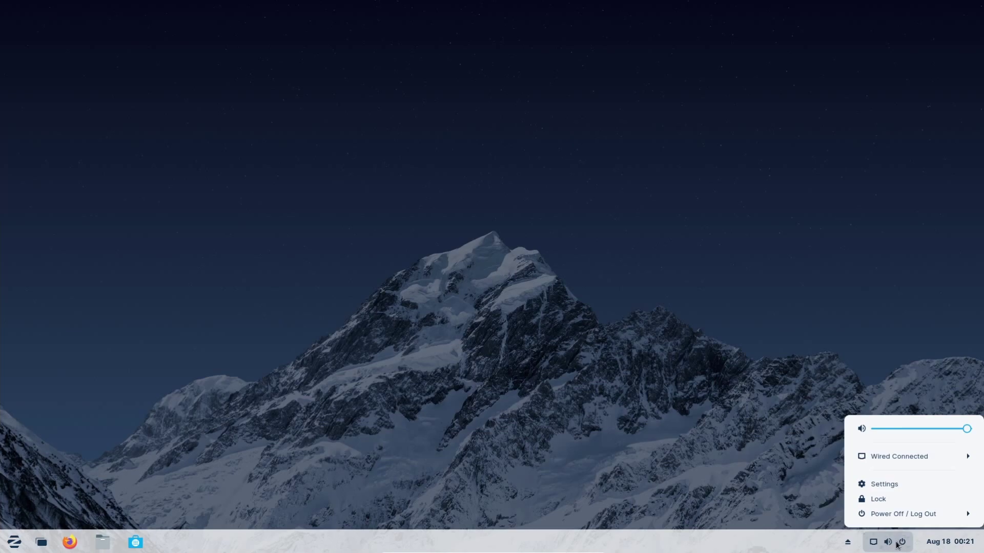
pyautogui.click(902, 484)
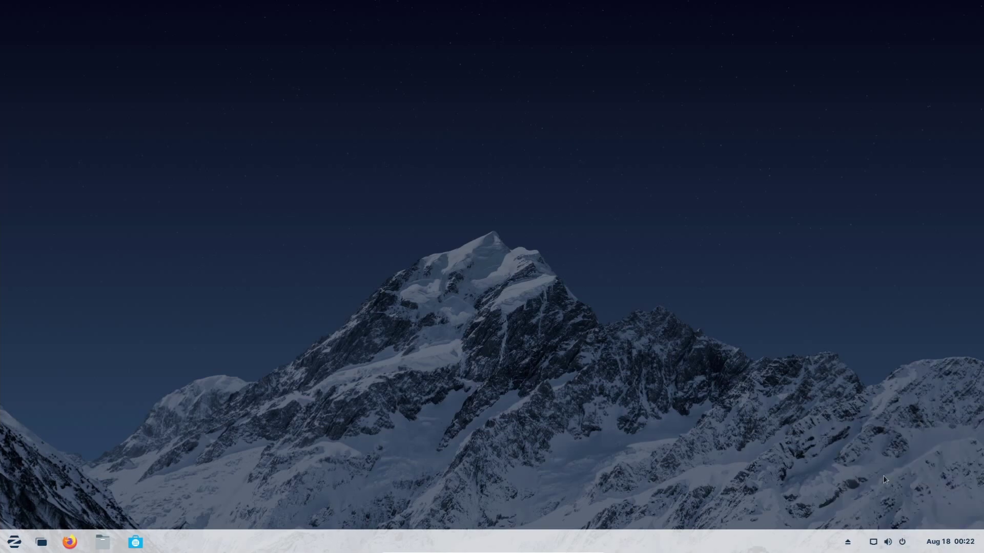
pyautogui.click(957, 546)
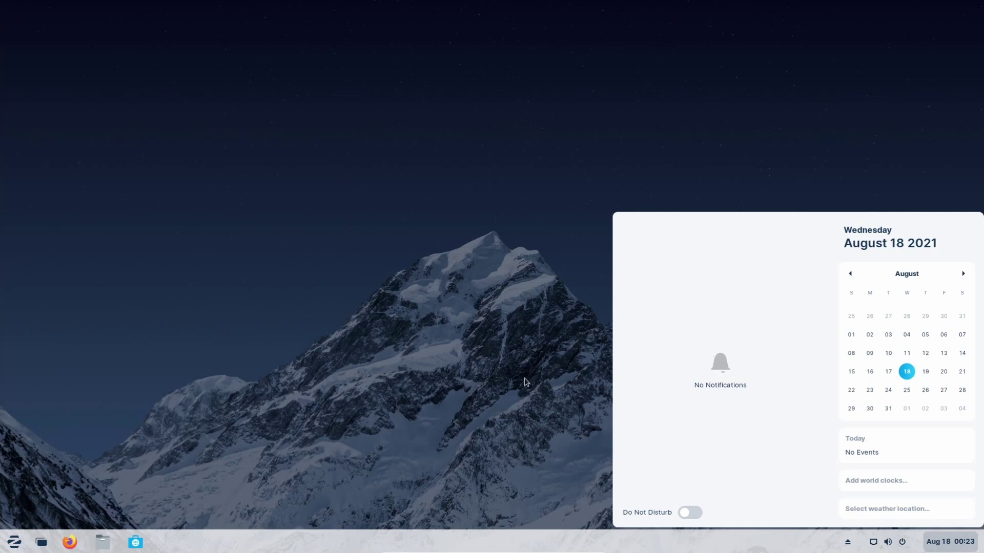
pyautogui.click(354, 356)
# Switch to the centred taskbar layout with app grid in Zorin Appearance
pyautogui.press('super')
pyautogui.click(195, 471)
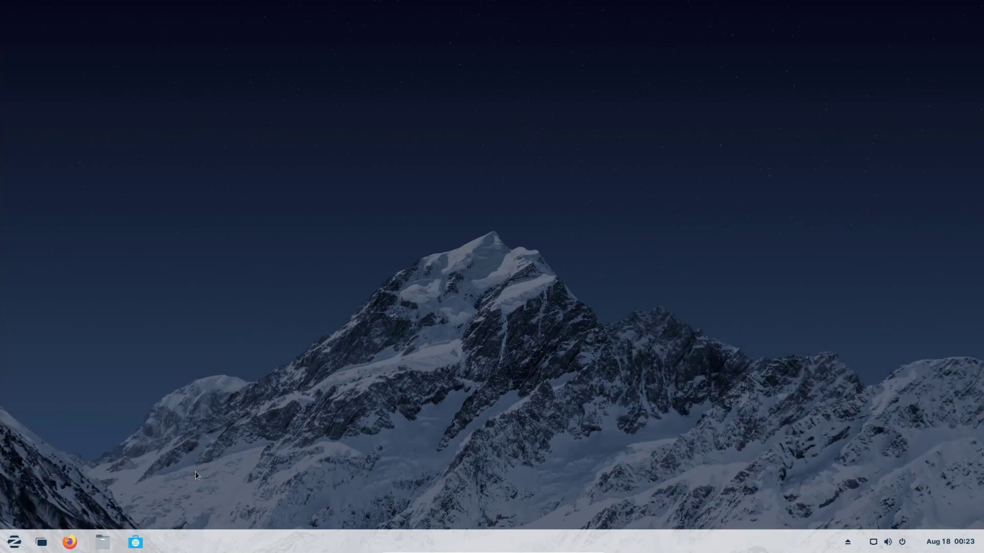
pyautogui.click(472, 314)
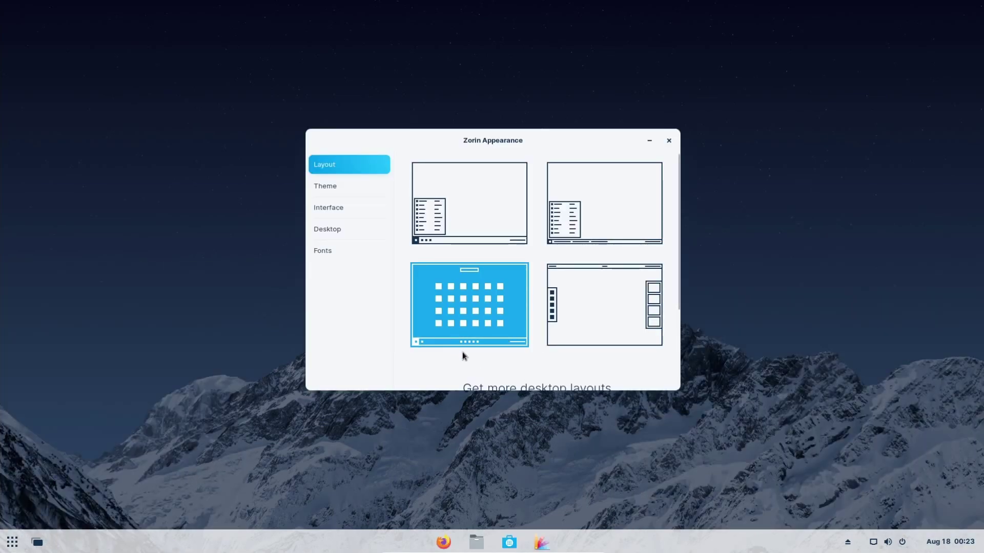
# Close the Zorin Appearance window
pyautogui.click(668, 141)
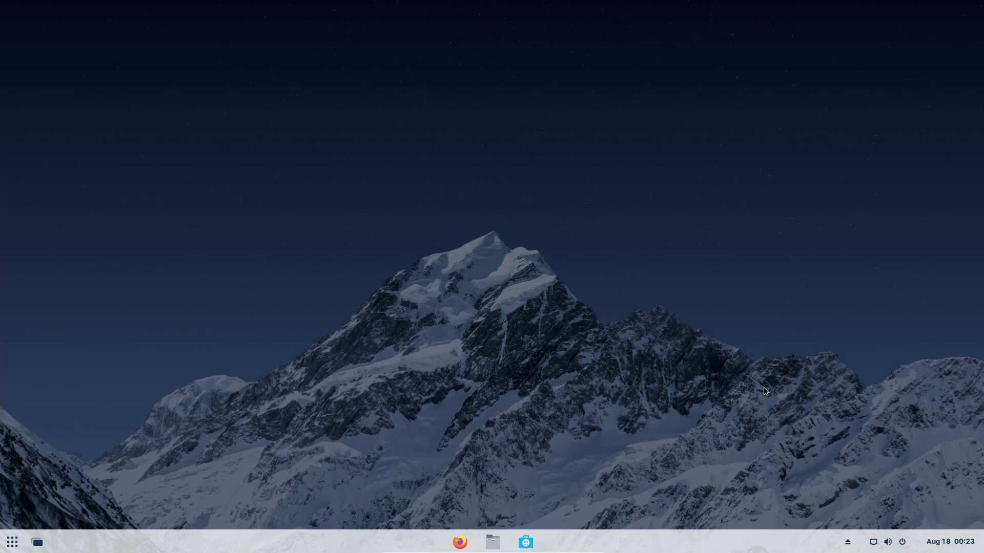
pyautogui.rightClick(580, 266)
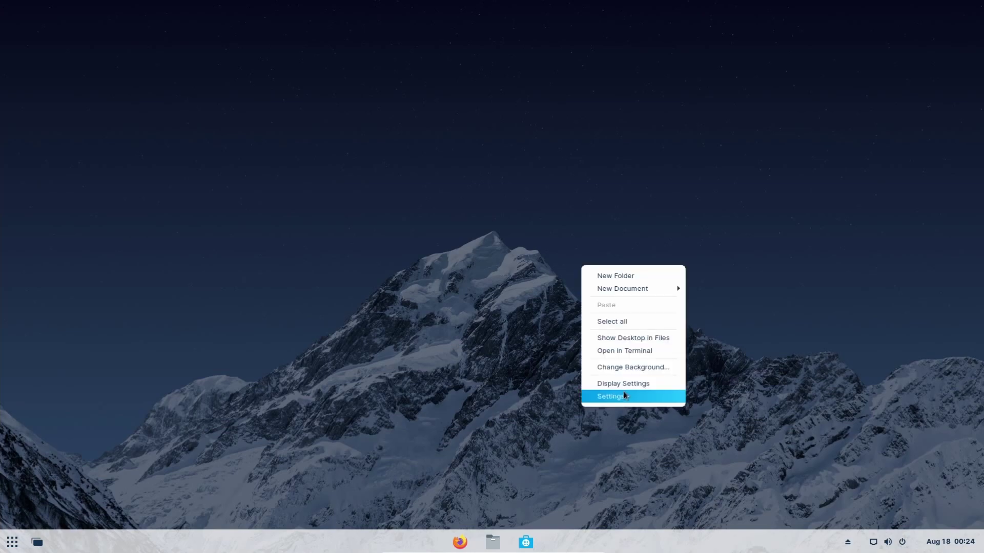
pyautogui.click(626, 397)
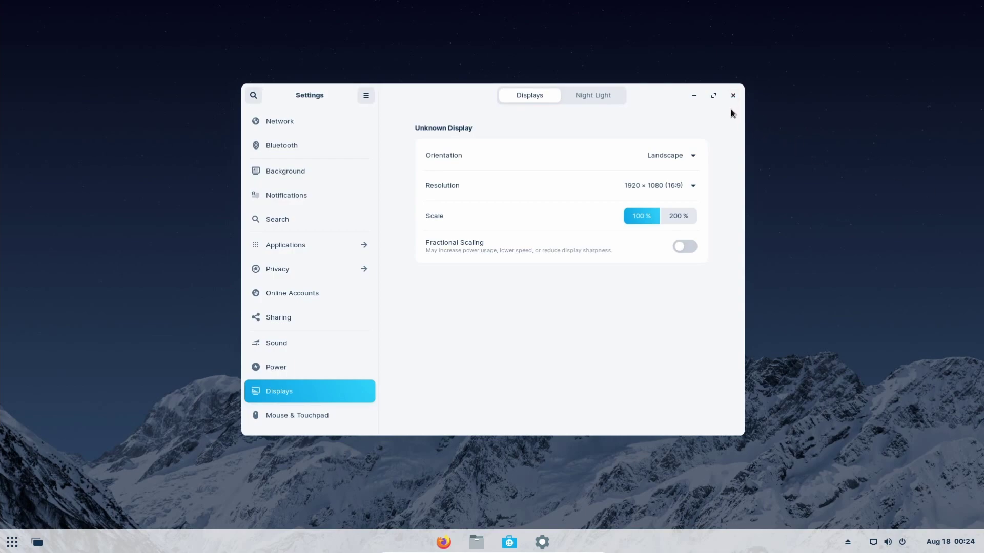
pyautogui.click(733, 96)
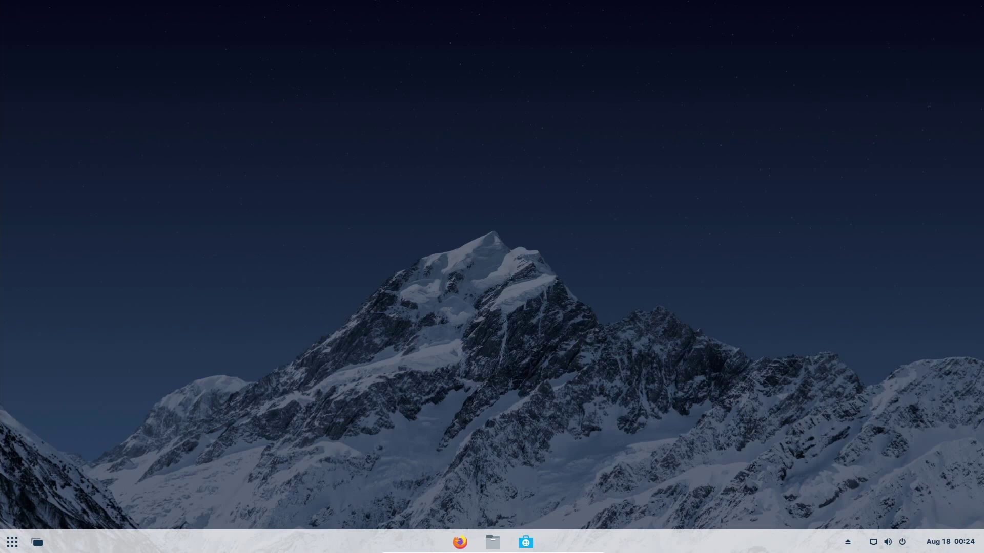
# Launch Terminal from the app grid search and run neofetch
pyautogui.click(12, 542)
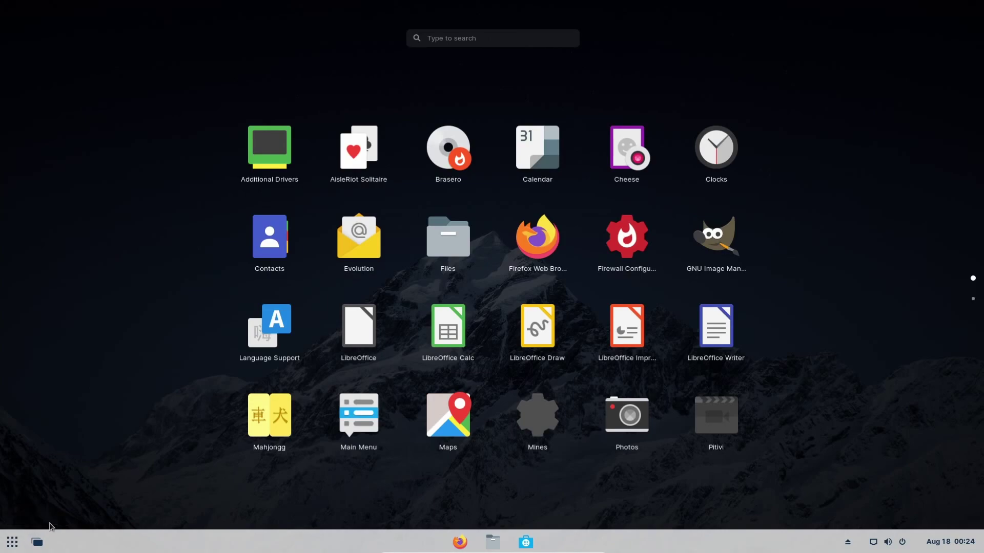
pyautogui.write('term')
pyautogui.press('Return')
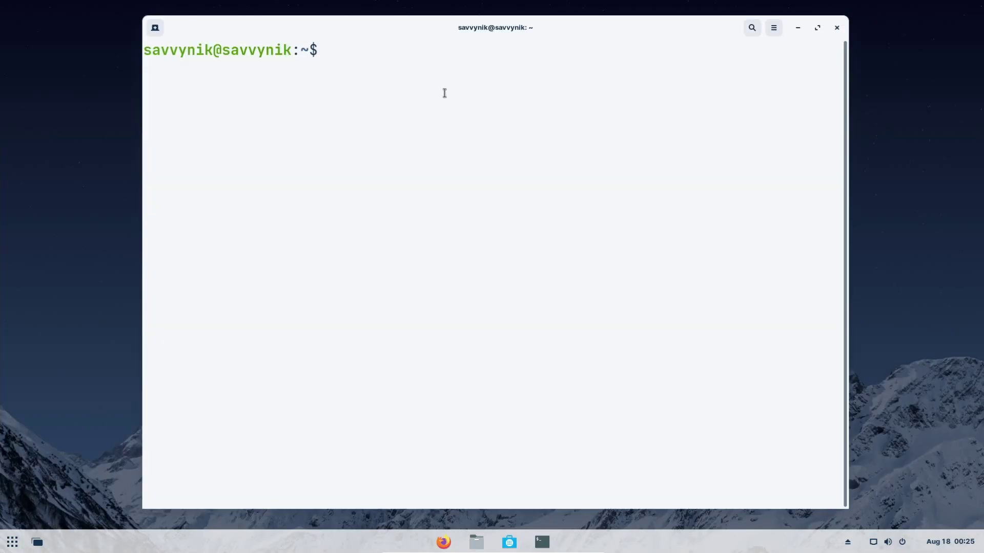
pyautogui.write('neofetch')
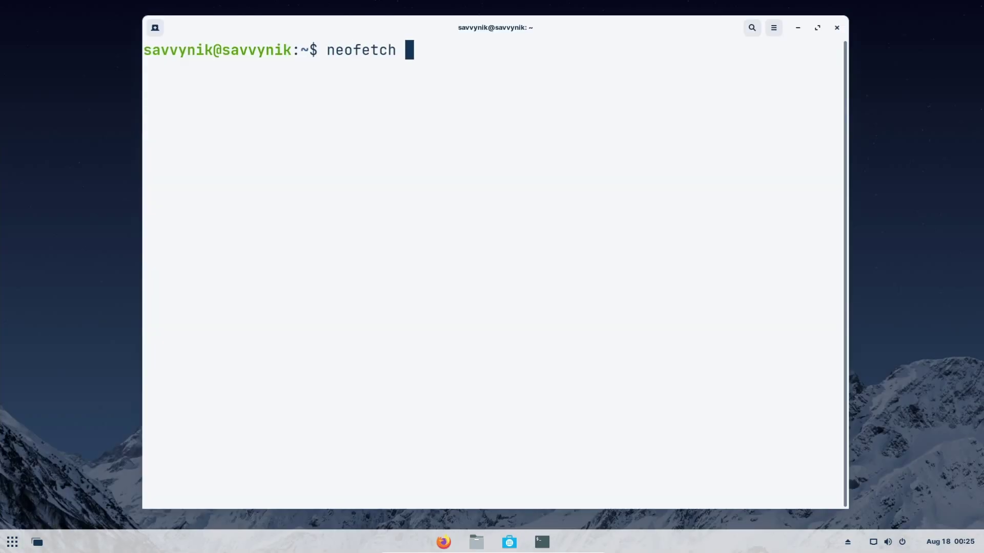
pyautogui.press('Return')
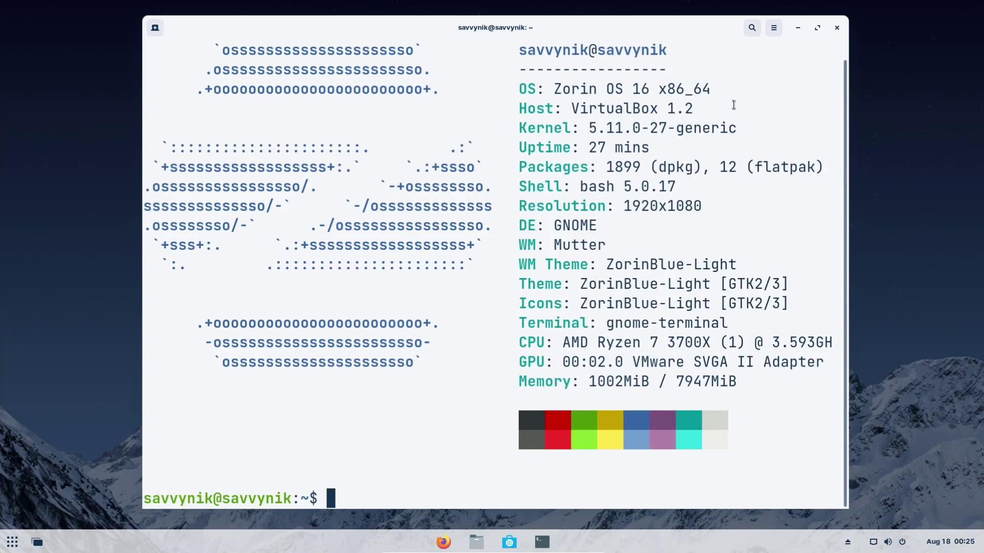
# Highlight neofetch's kernel, uptime, packages, bash shell, GNOME and gnome-terminal details
pyautogui.moveTo(584, 128); pyautogui.dragTo(605, 167)
pyautogui.click(667, 148)
pyautogui.click(614, 167)
pyautogui.moveTo(571, 189); pyautogui.dragTo(691, 196)
pyautogui.click(693, 197)
pyautogui.moveTo(546, 229); pyautogui.dragTo(624, 225)
pyautogui.click(624, 226)
pyautogui.moveTo(607, 322); pyautogui.dragTo(727, 325)
pyautogui.click(733, 324)
# Clear the terminal screen and run htop to view live processes
pyautogui.hotkey('ctrl', 'l')
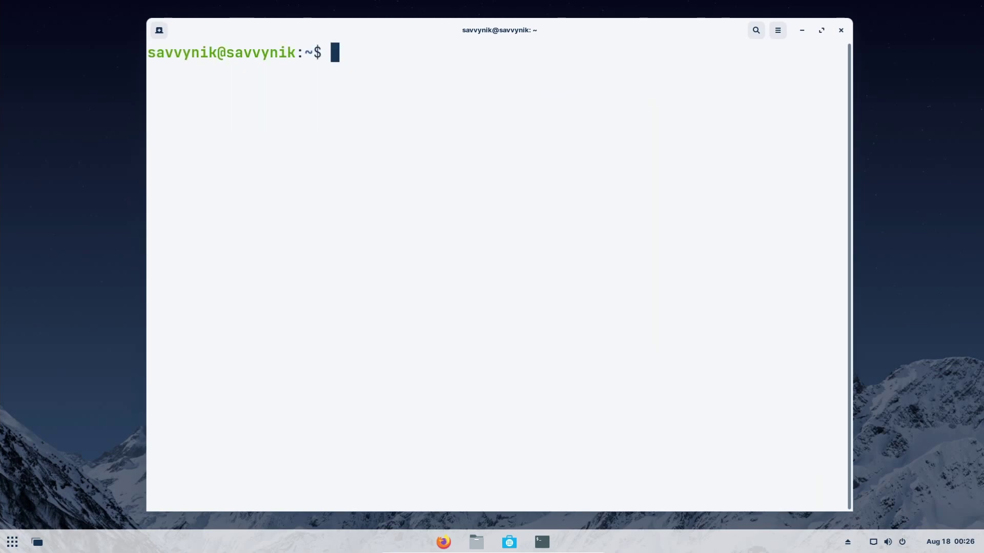
pyautogui.write('htop')
pyautogui.press('Return')
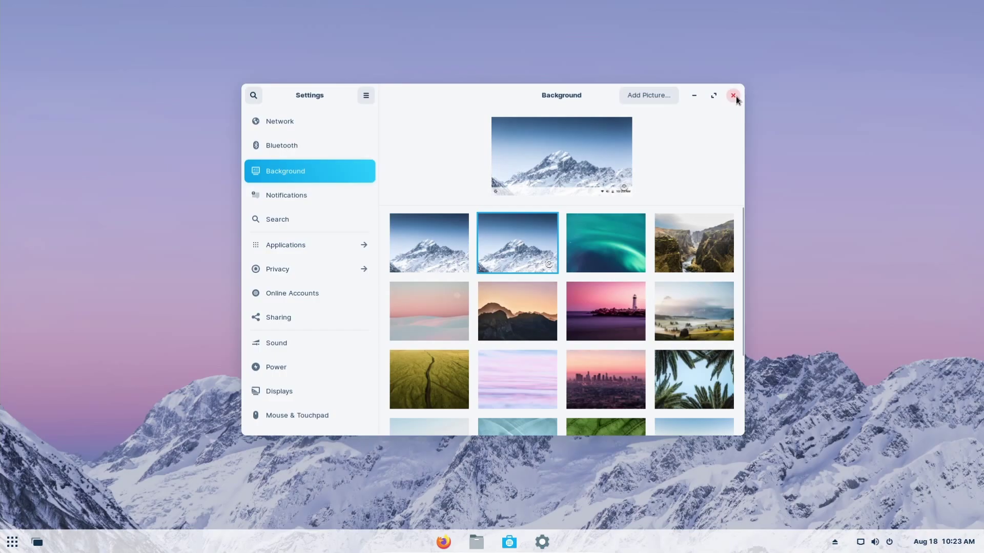
# Close the htop terminal window to leave the dynamic mountain wallpaper visible on the empty desktop
pyautogui.click(734, 96)
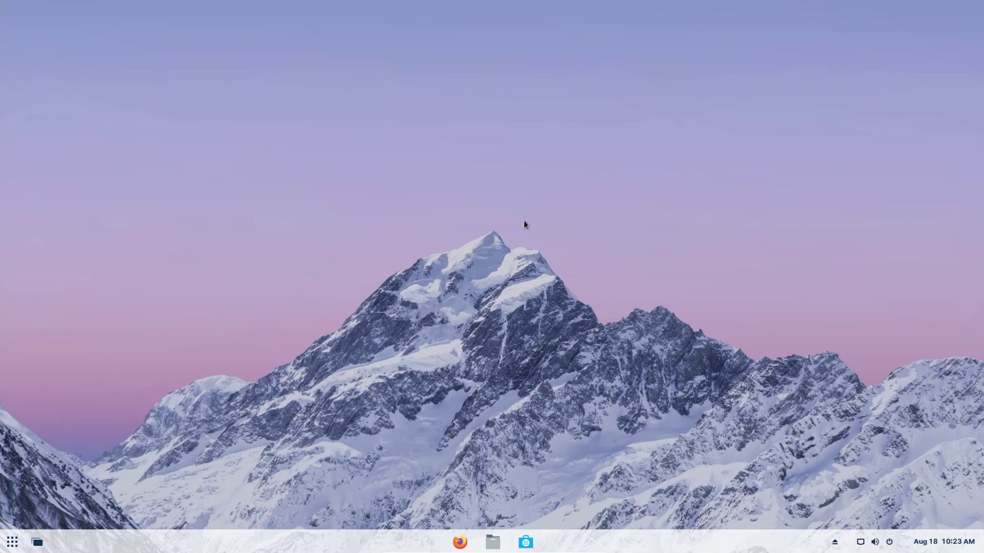